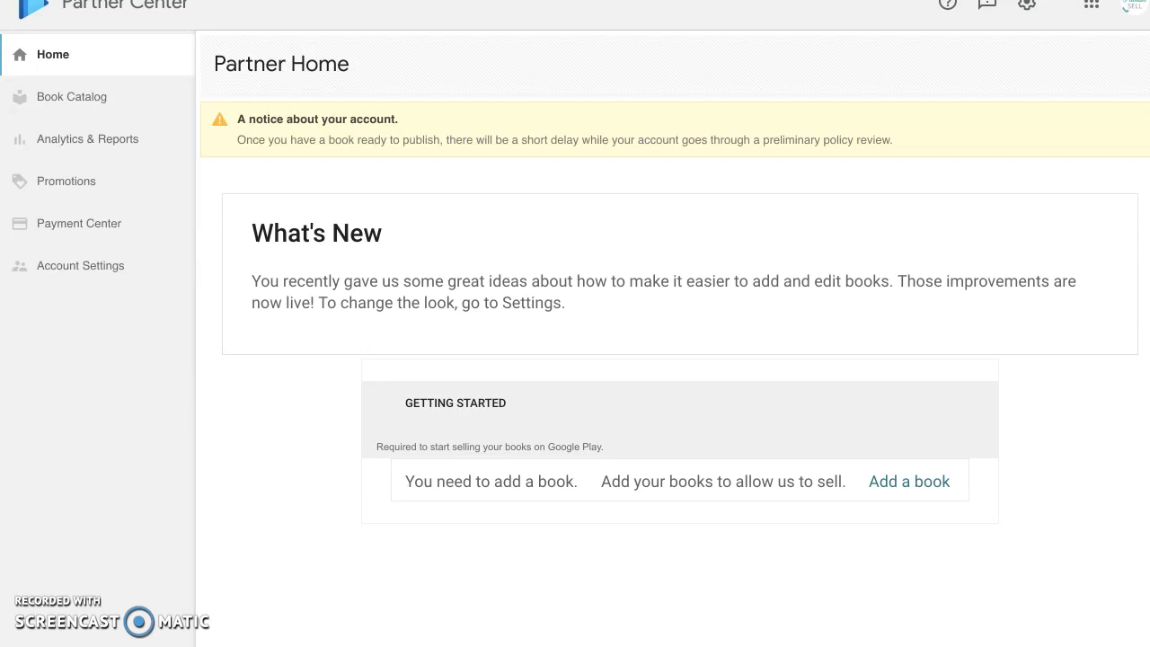
# Start adding a new book to the Book Catalog with the sell option Sell ebook on Google Play.
pyautogui.click(63, 97)
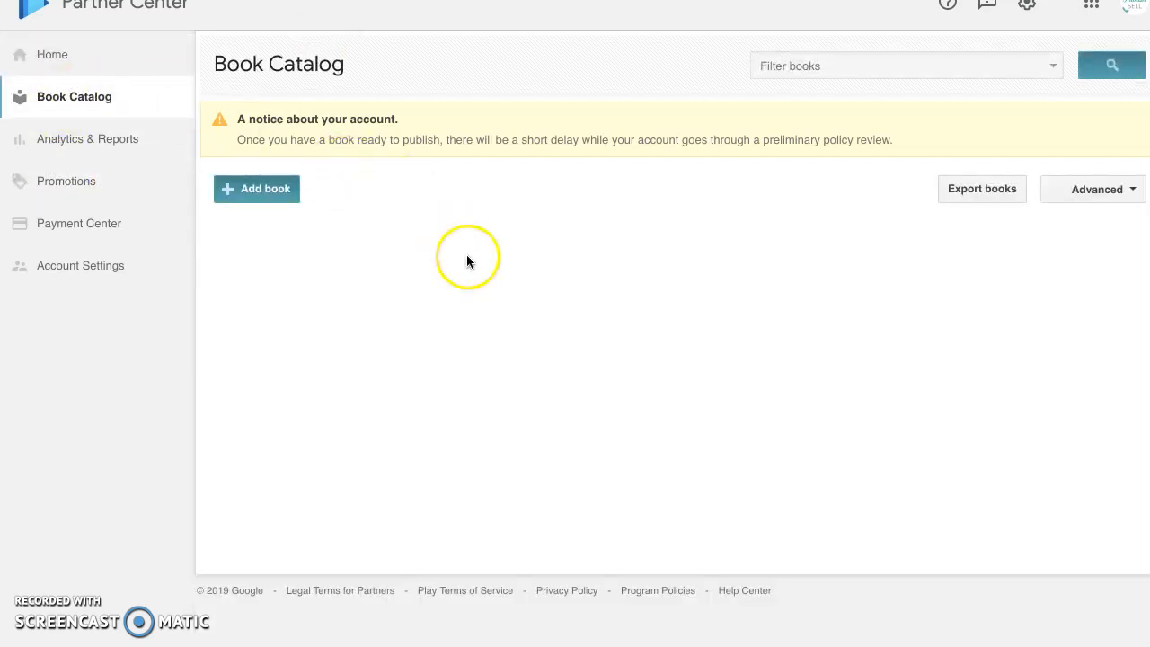
pyautogui.click(249, 193)
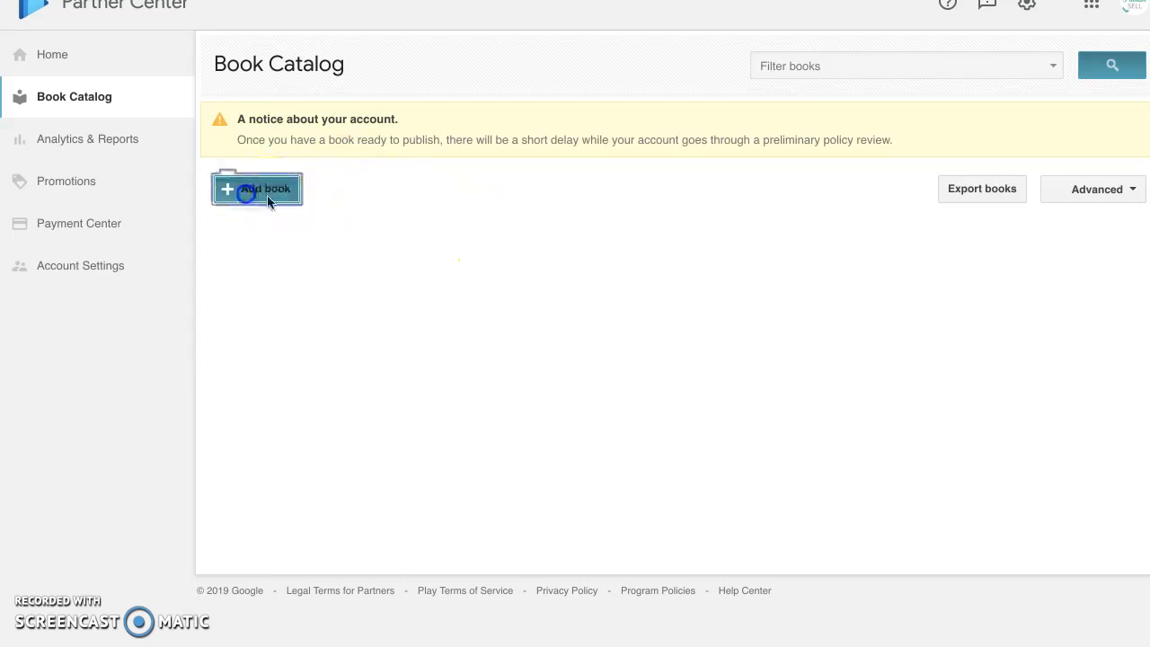
pyautogui.click(638, 322)
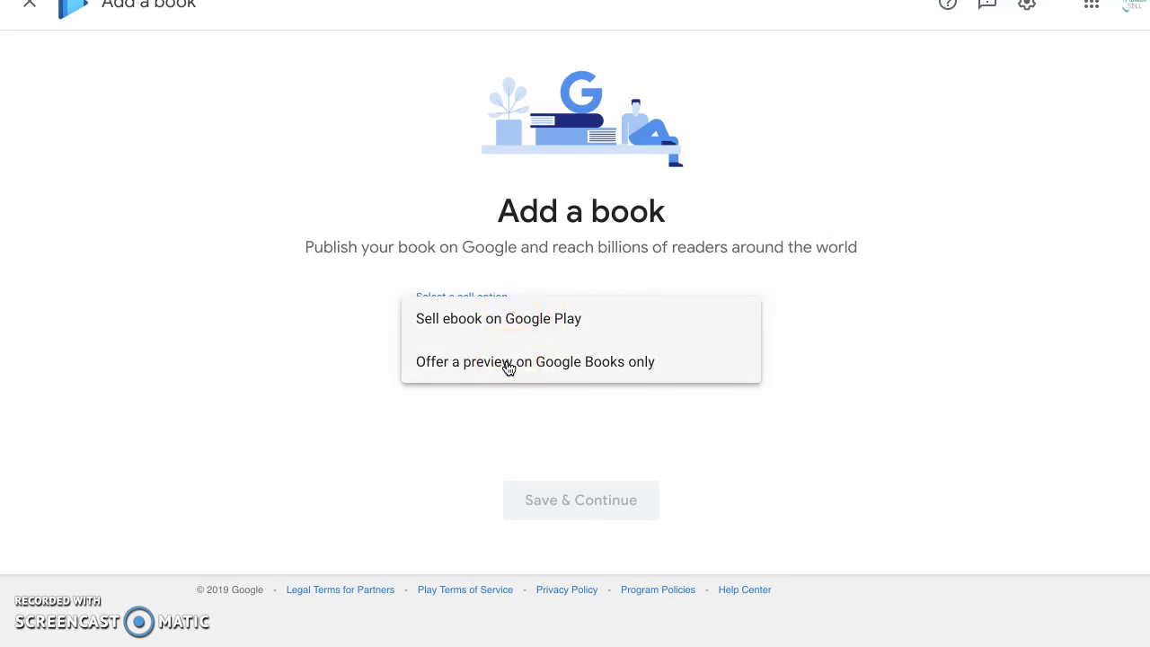
pyautogui.click(521, 318)
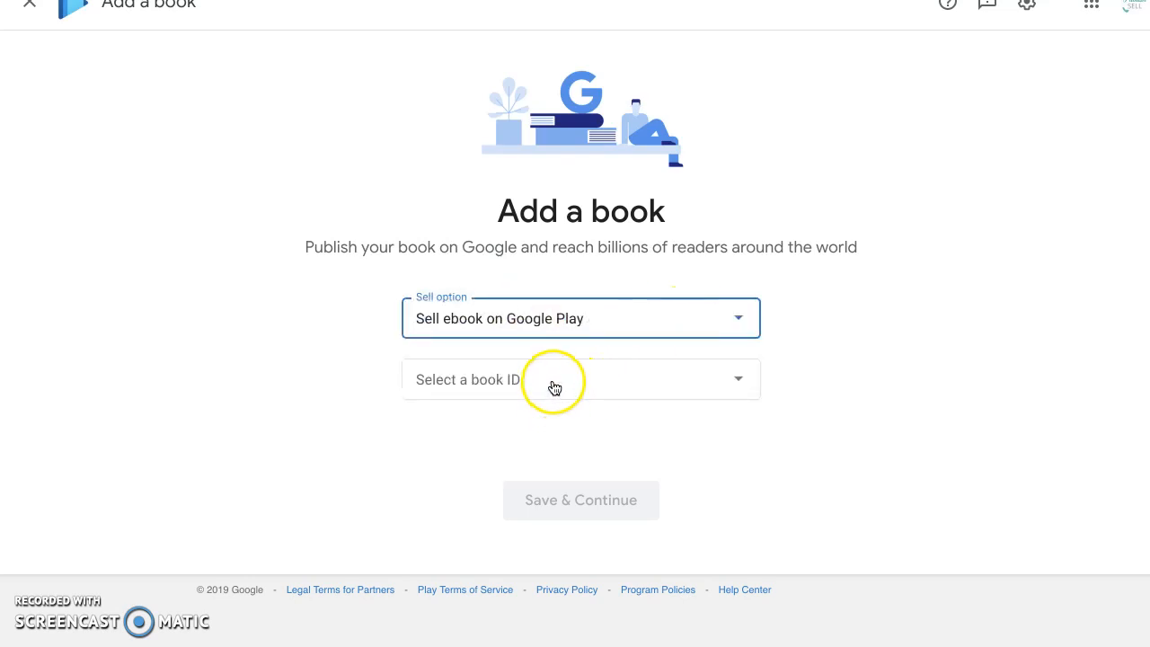
pyautogui.click(551, 386)
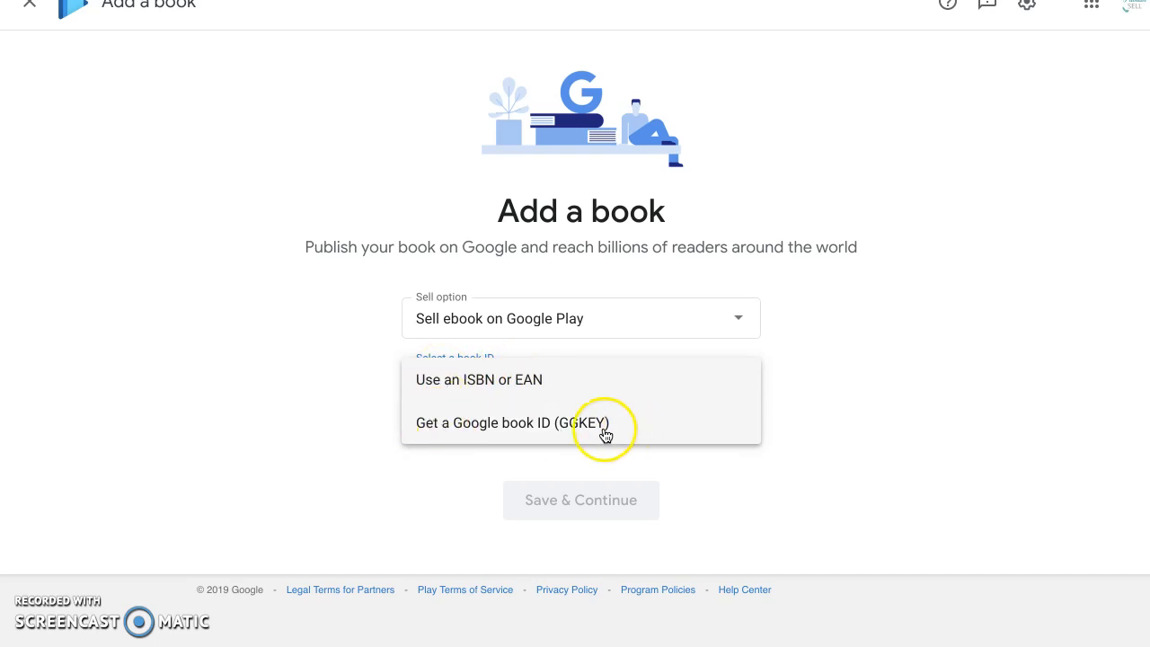
pyautogui.click(495, 372)
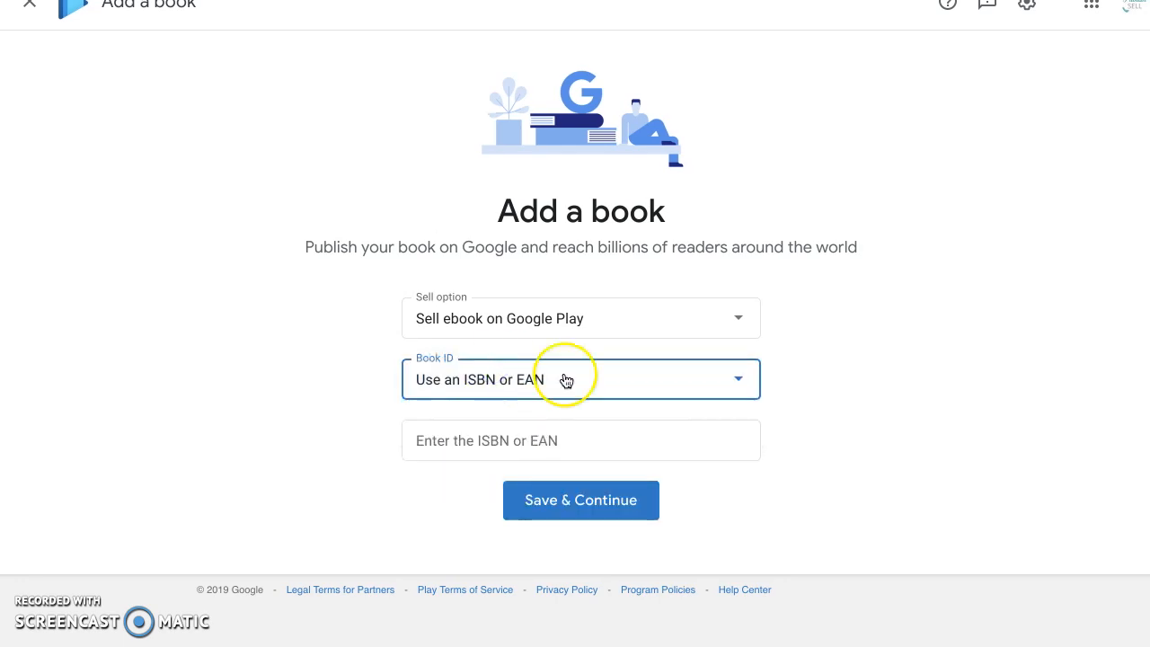
pyautogui.click(509, 438)
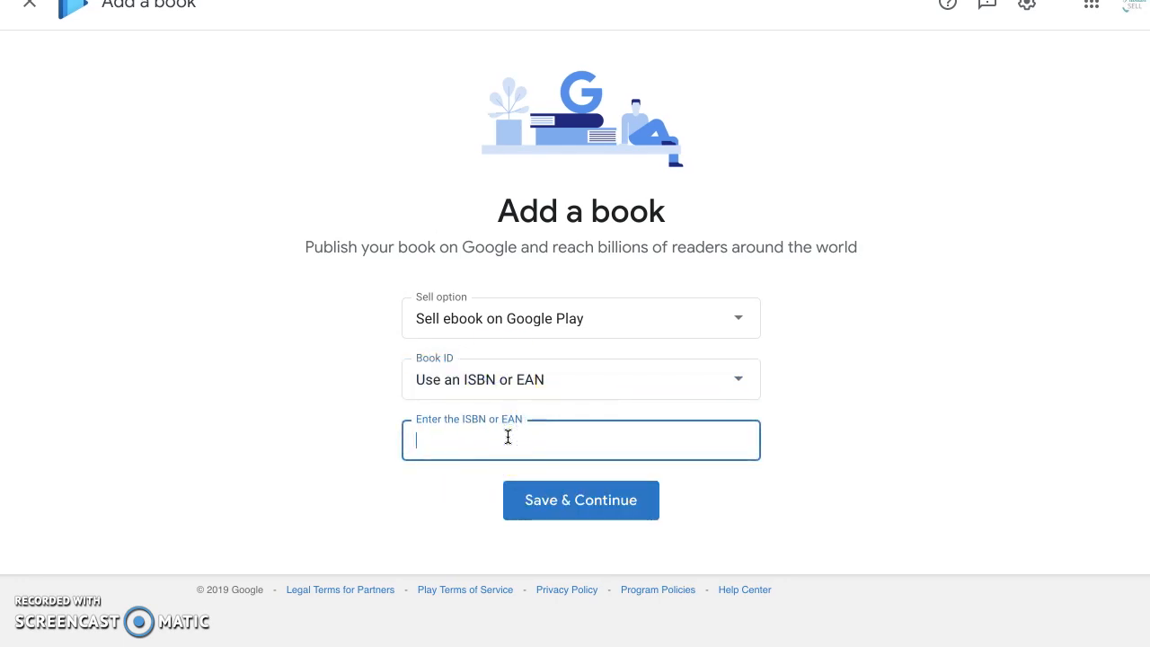
pyautogui.hotkey('ctrl', 'v')
pyautogui.click(552, 492)
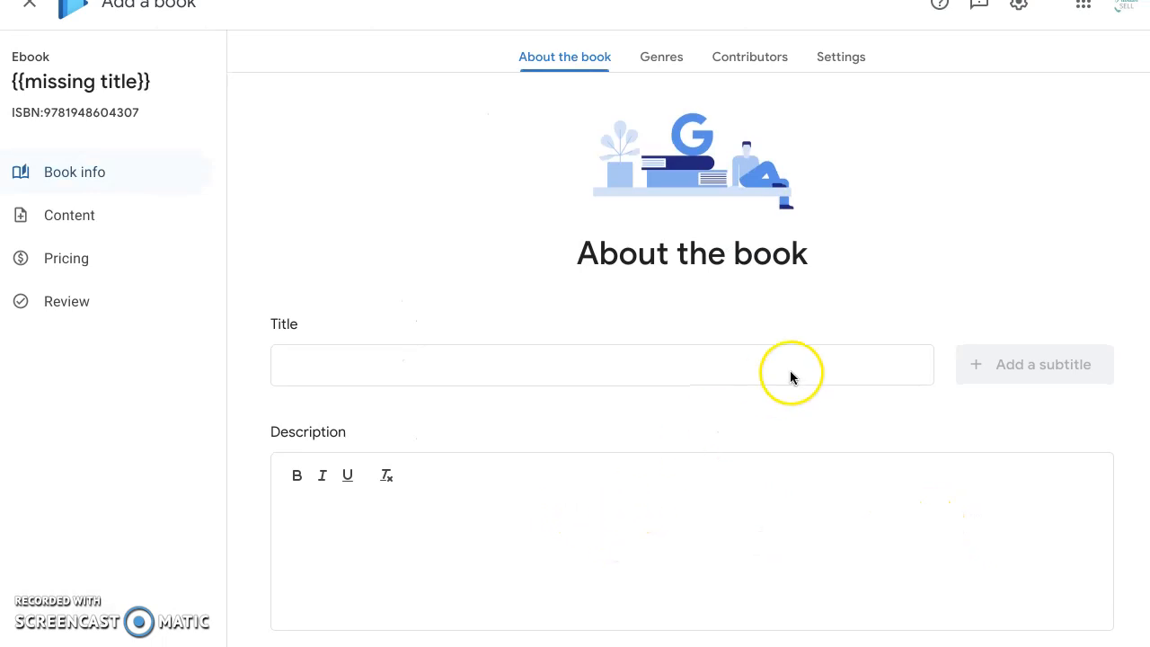
# Enter The Other "F" Word as the book's title.
pyautogui.scroll(-1, 858, 311)
pyautogui.scroll(-5, 854, 312)
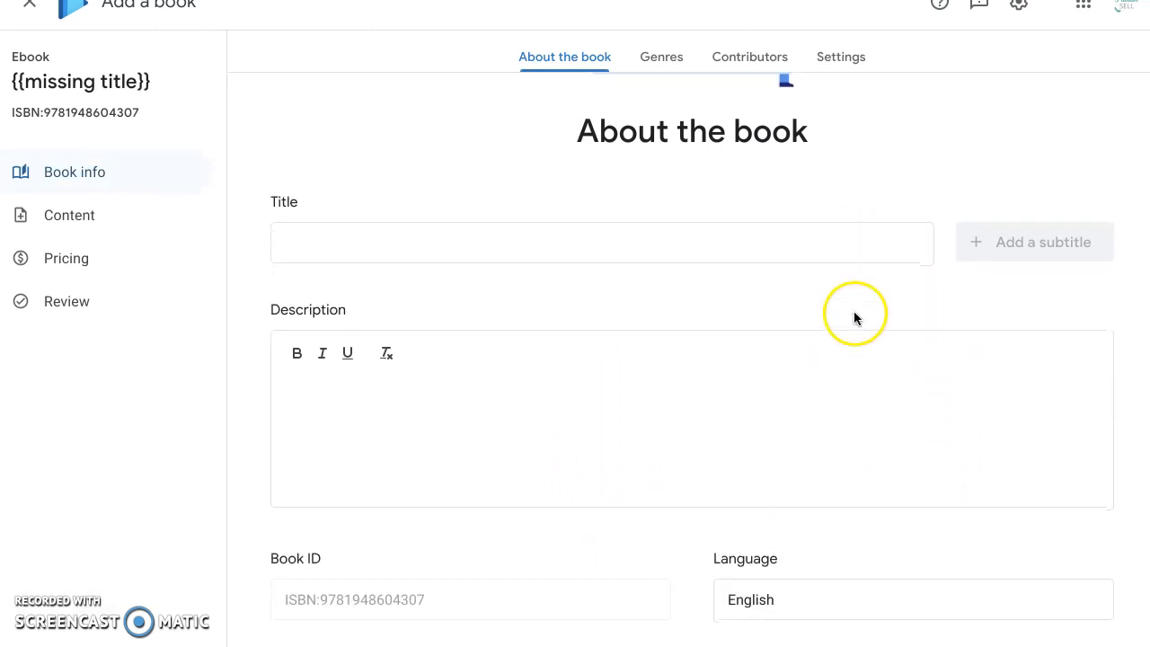
pyautogui.scroll(-1, 854, 311)
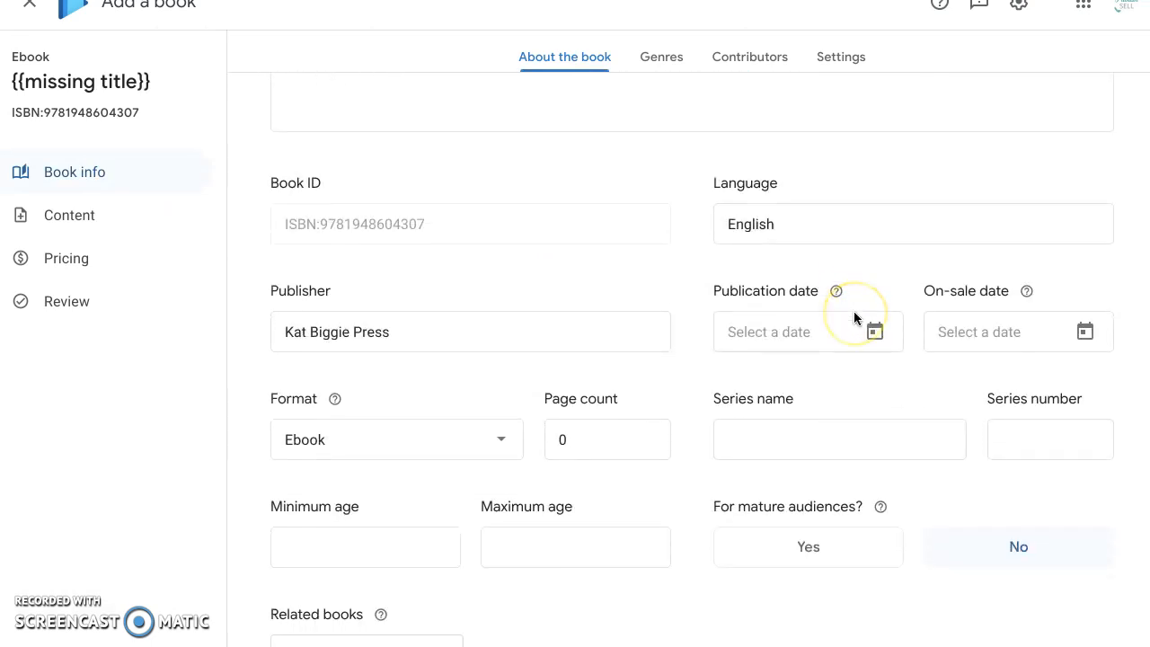
pyautogui.scroll(1, 852, 311)
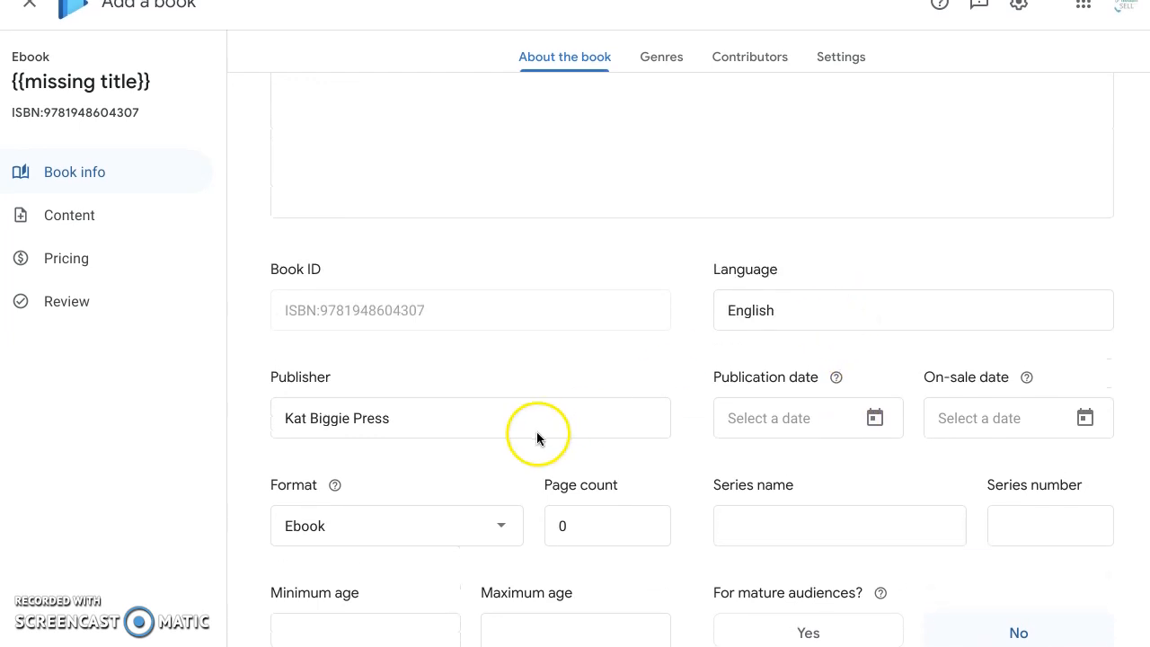
pyautogui.scroll(1, 749, 410)
pyautogui.scroll(6, 750, 409)
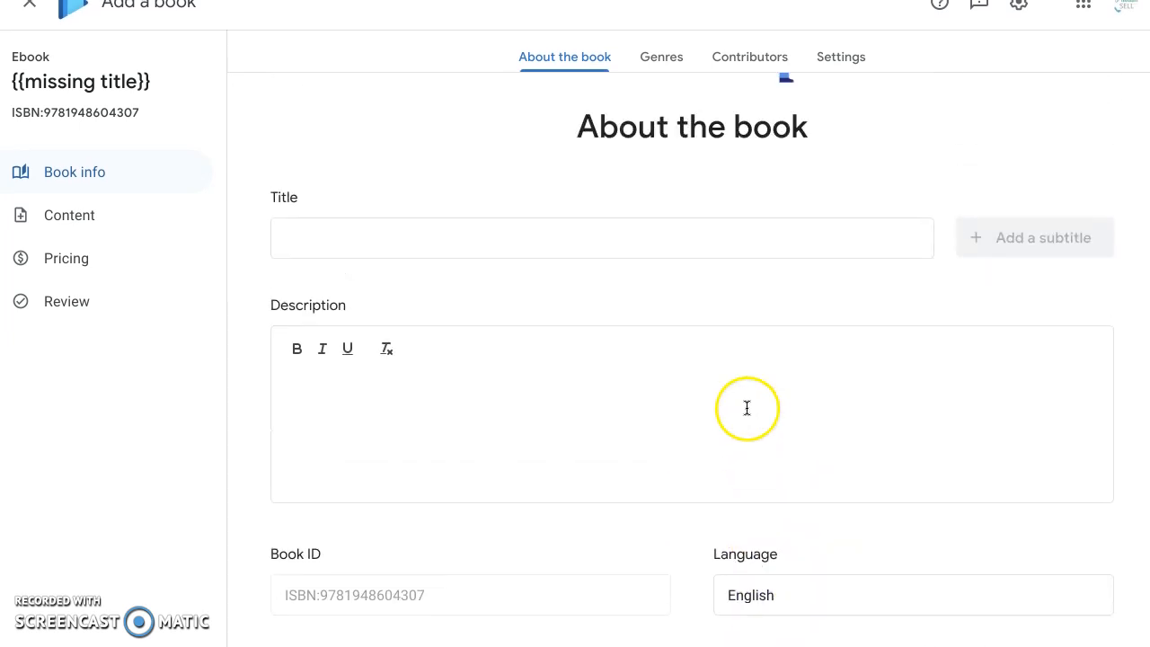
pyautogui.click(497, 359)
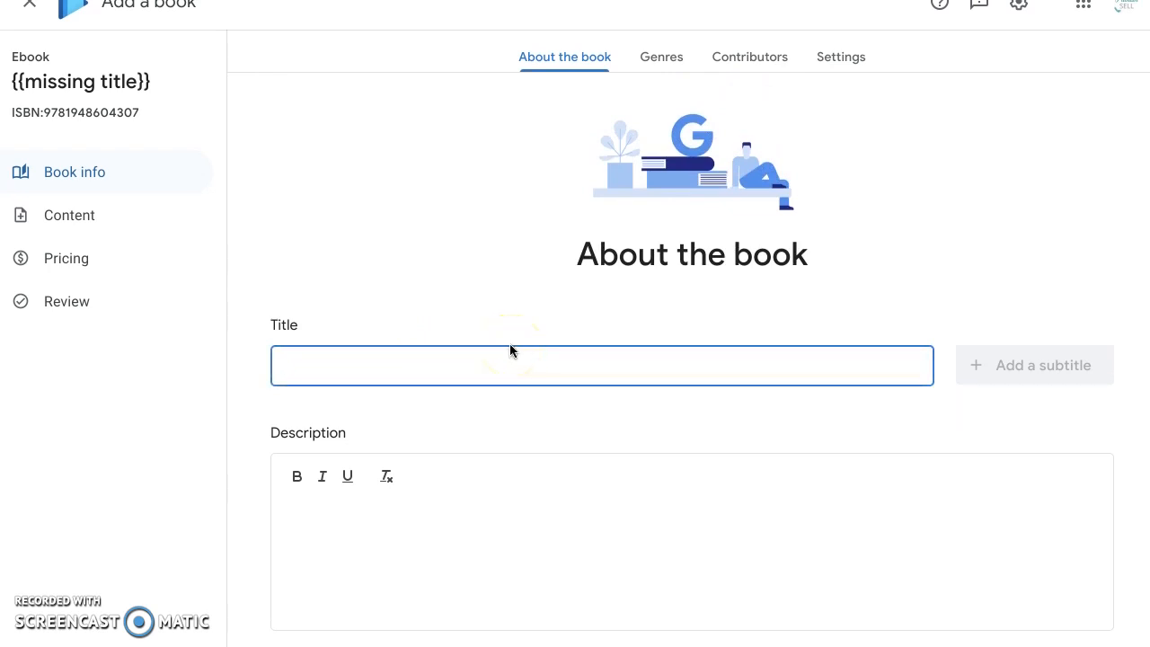
pyautogui.write('The Other "F" Word')
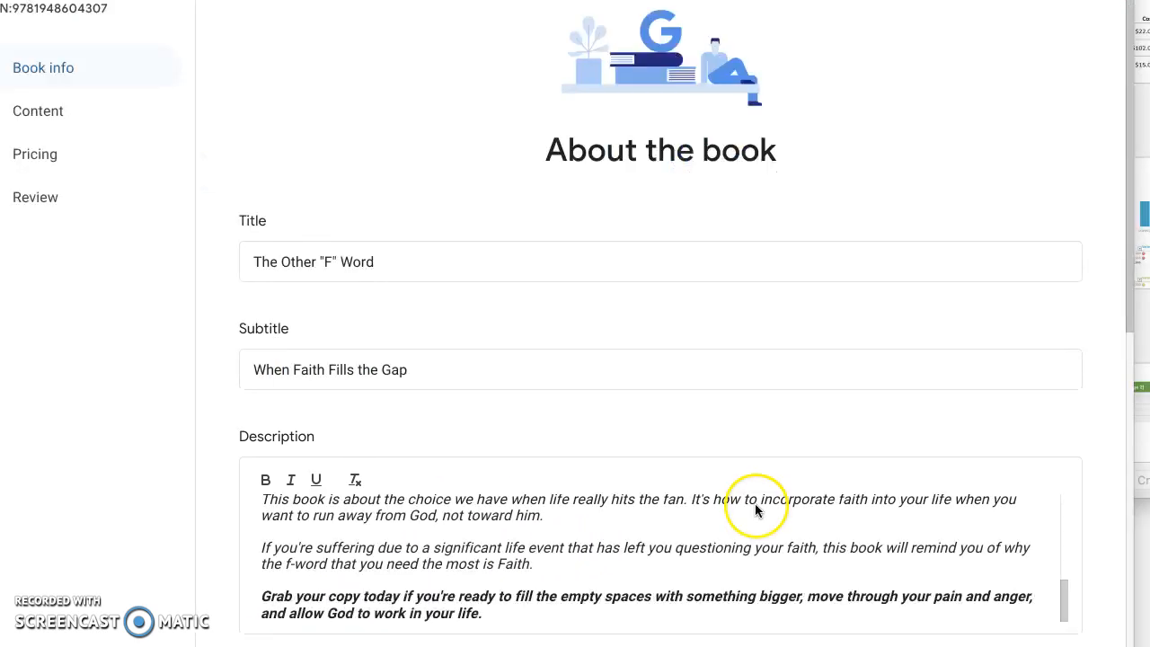
# Set the mature audiences option to No in the book details.
pyautogui.scroll(-3, 755, 509)
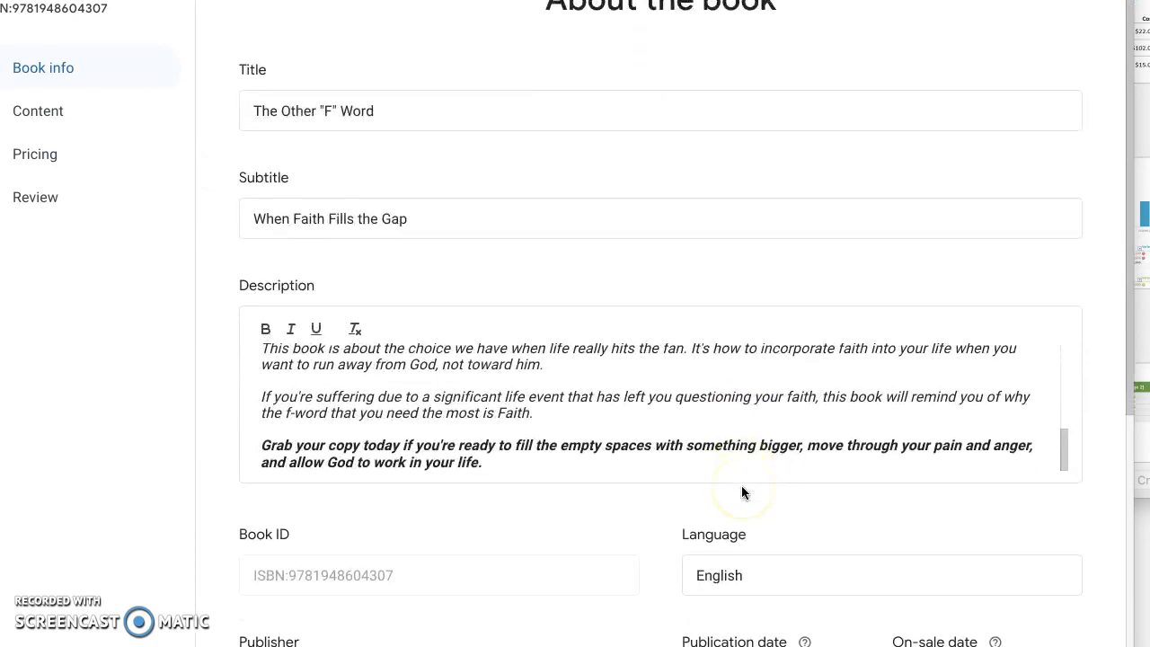
pyautogui.scroll(-3, 765, 481)
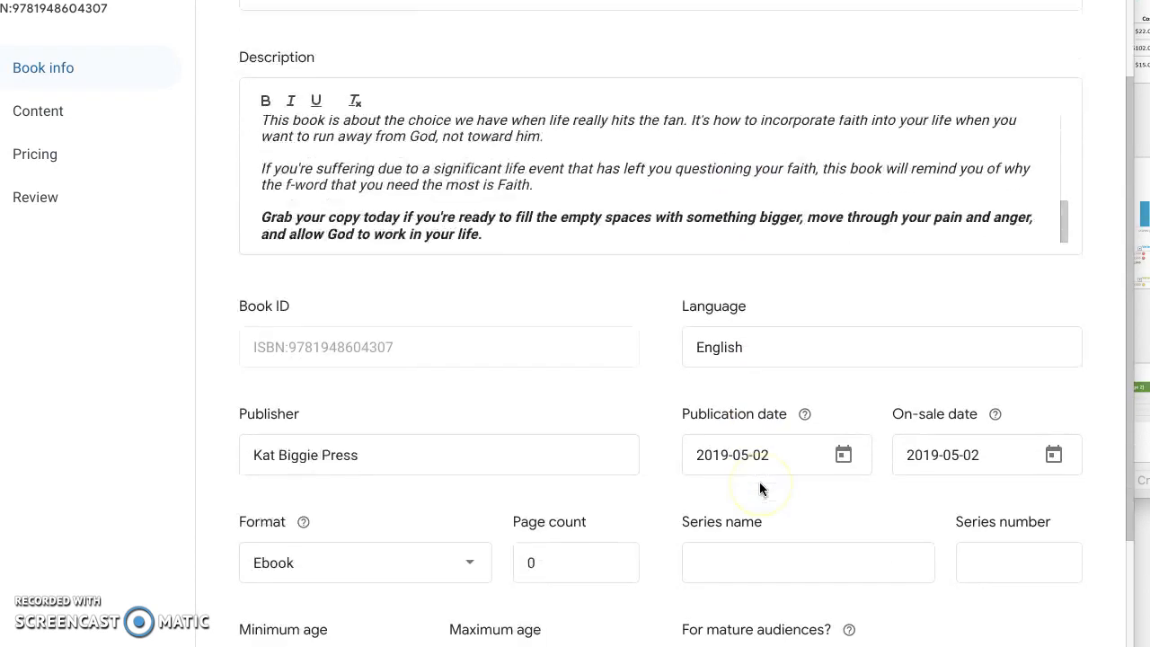
pyautogui.scroll(-2, 746, 485)
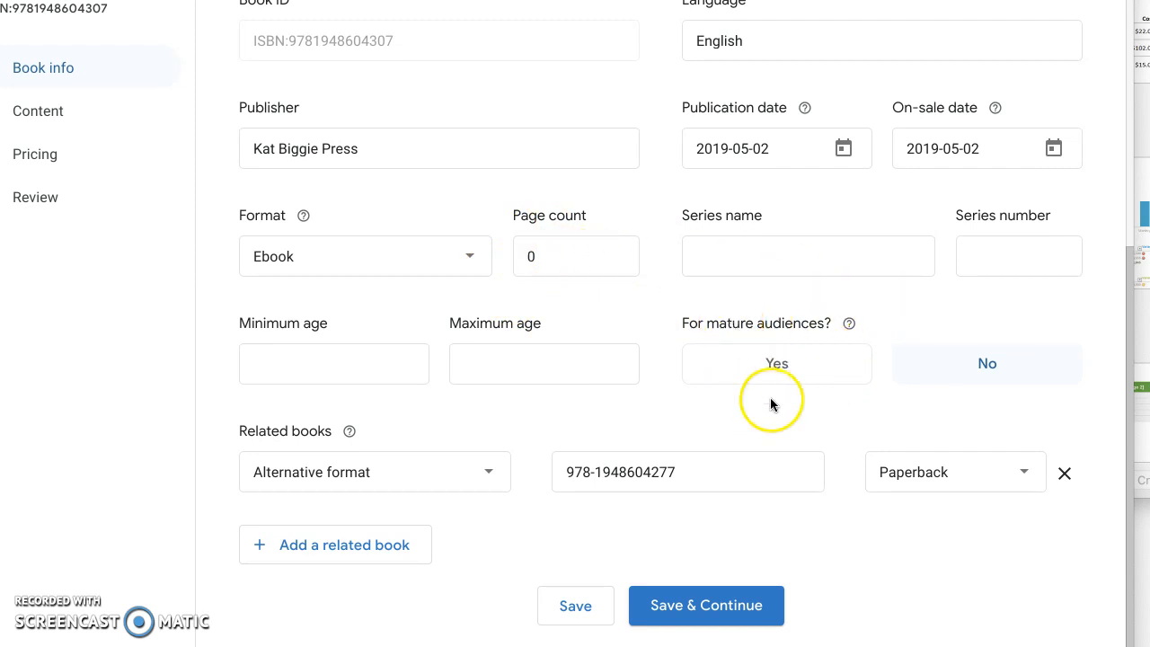
pyautogui.click(974, 363)
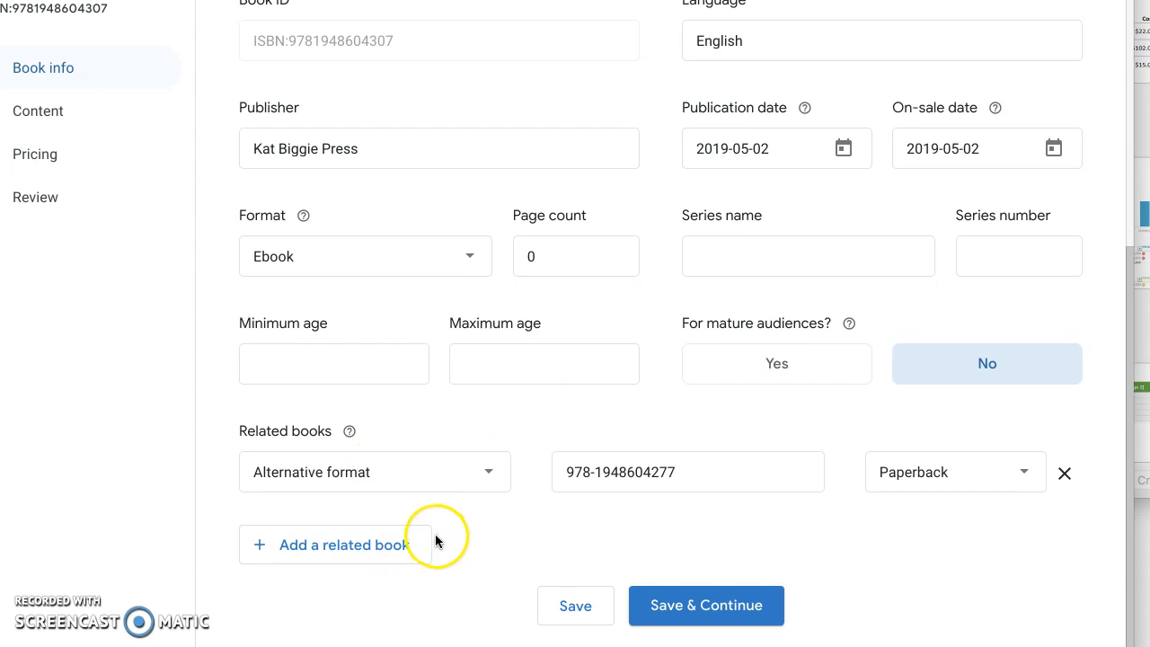
# Look through the relationship types for the related book and keep Alternative format.
pyautogui.click(481, 472)
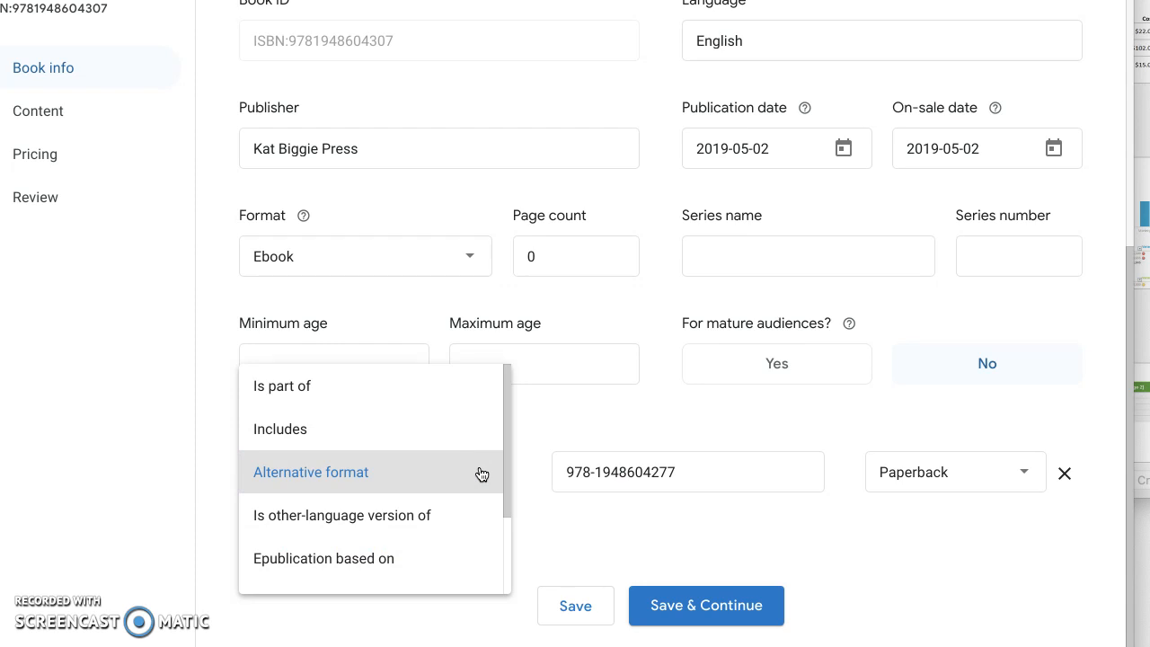
pyautogui.click(481, 473)
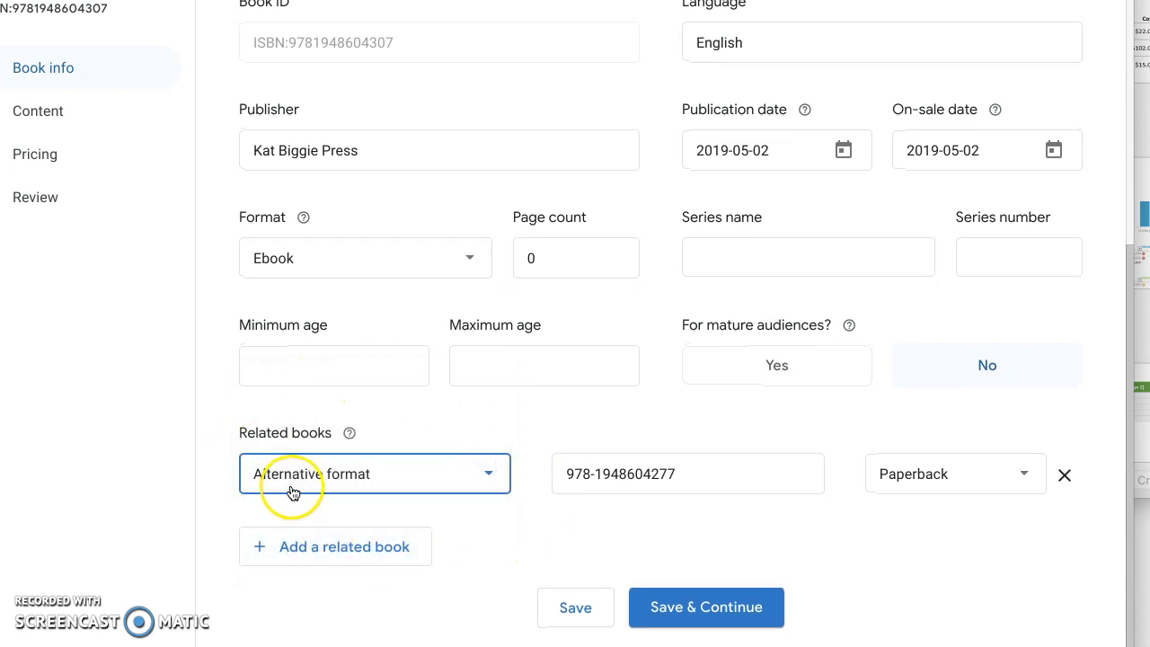
pyautogui.click(485, 475)
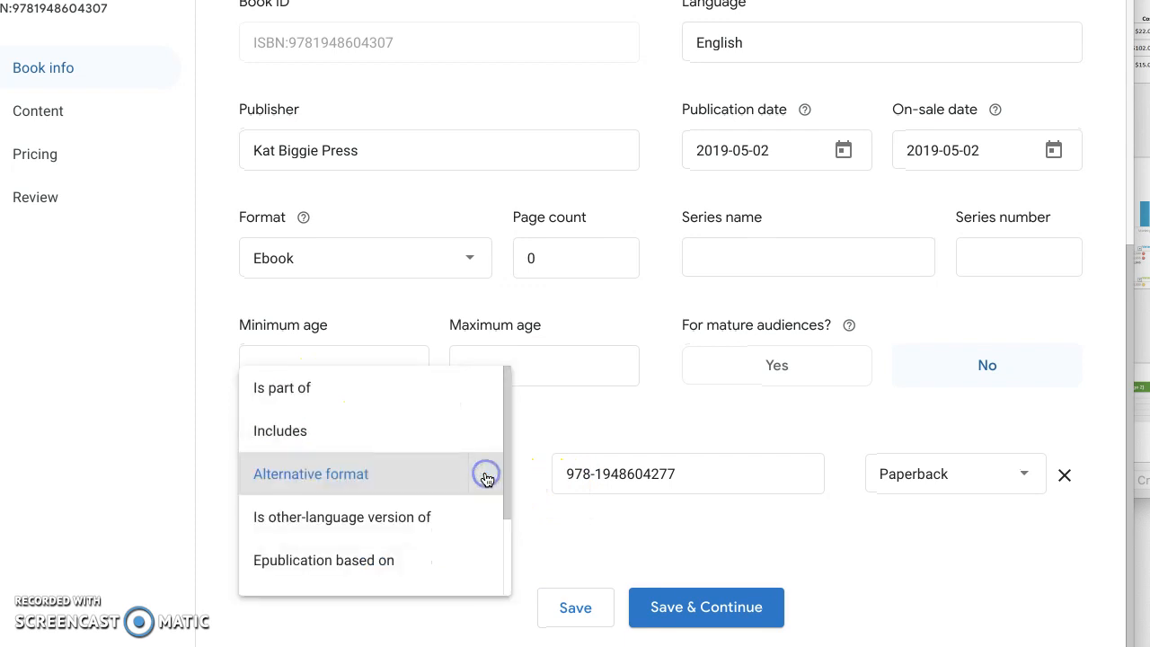
pyautogui.scroll(-2, 486, 476)
pyautogui.scroll(2, 486, 478)
pyautogui.scroll(1, 486, 479)
pyautogui.click(487, 476)
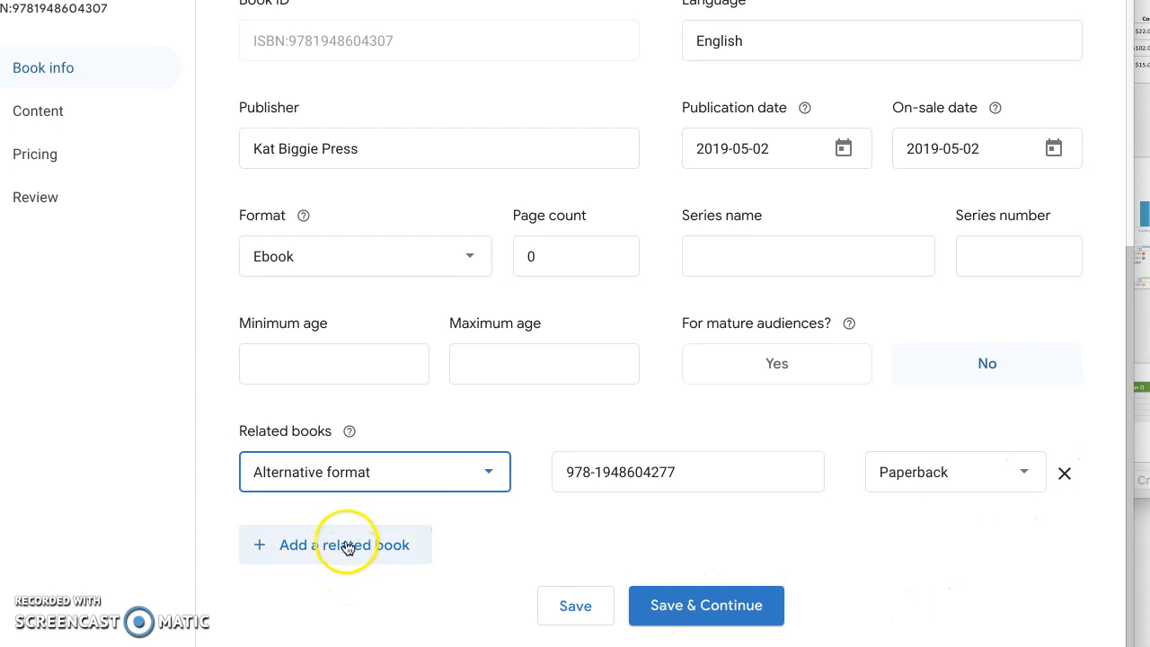
# Choose Paperback as the related book's format, then save the book details and continue to the genres.
pyautogui.click(983, 476)
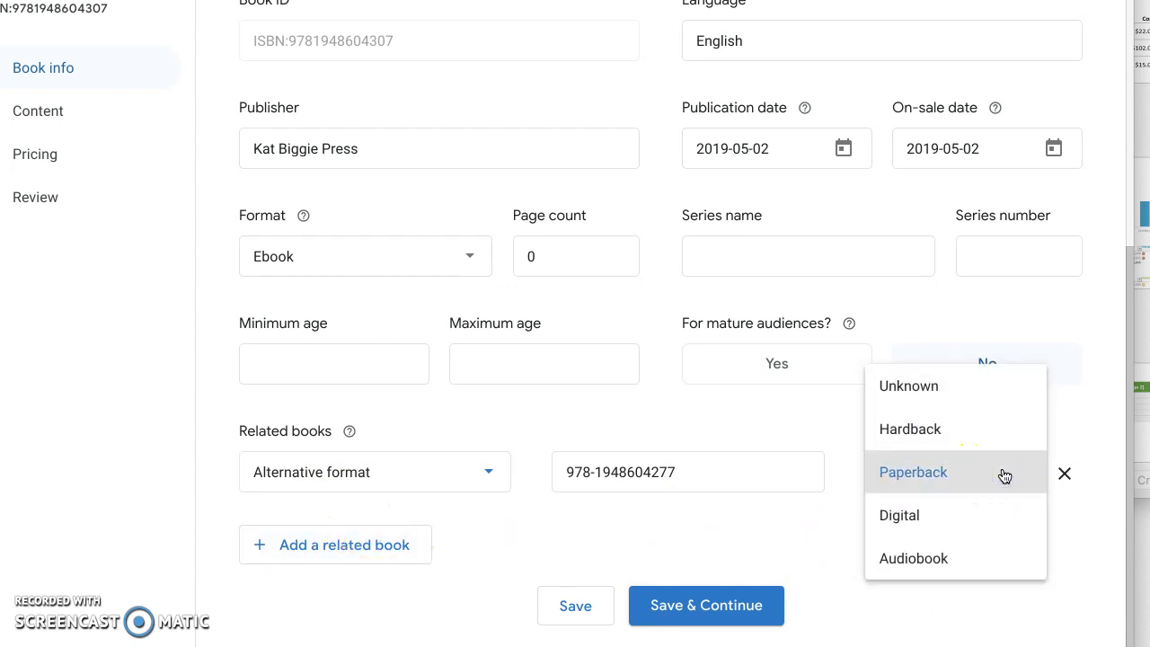
pyautogui.click(1004, 476)
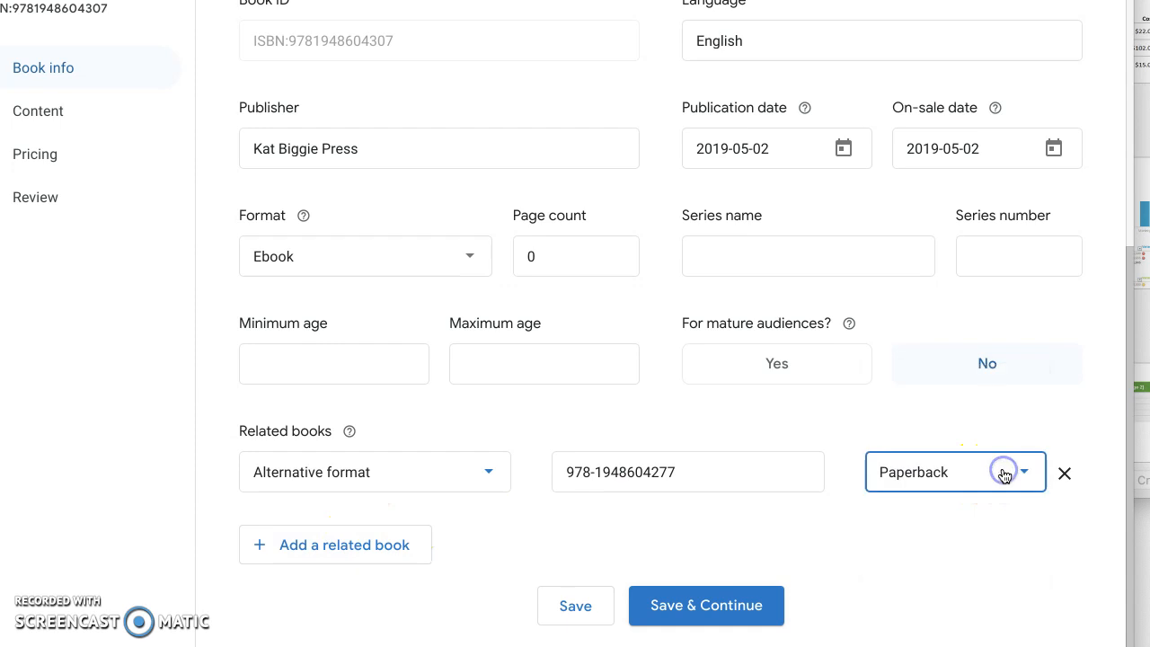
pyautogui.click(729, 607)
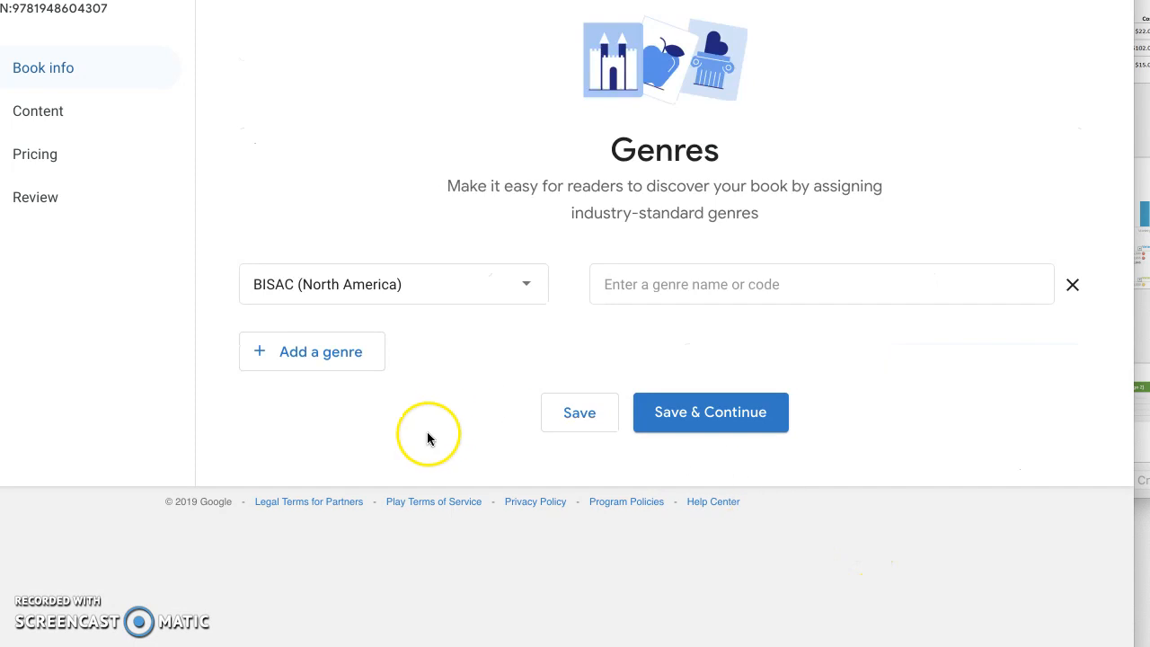
# Switch to the book's Amazon listing and check the category rankings of its paperback and Kindle editions.
pyautogui.click(723, 284)
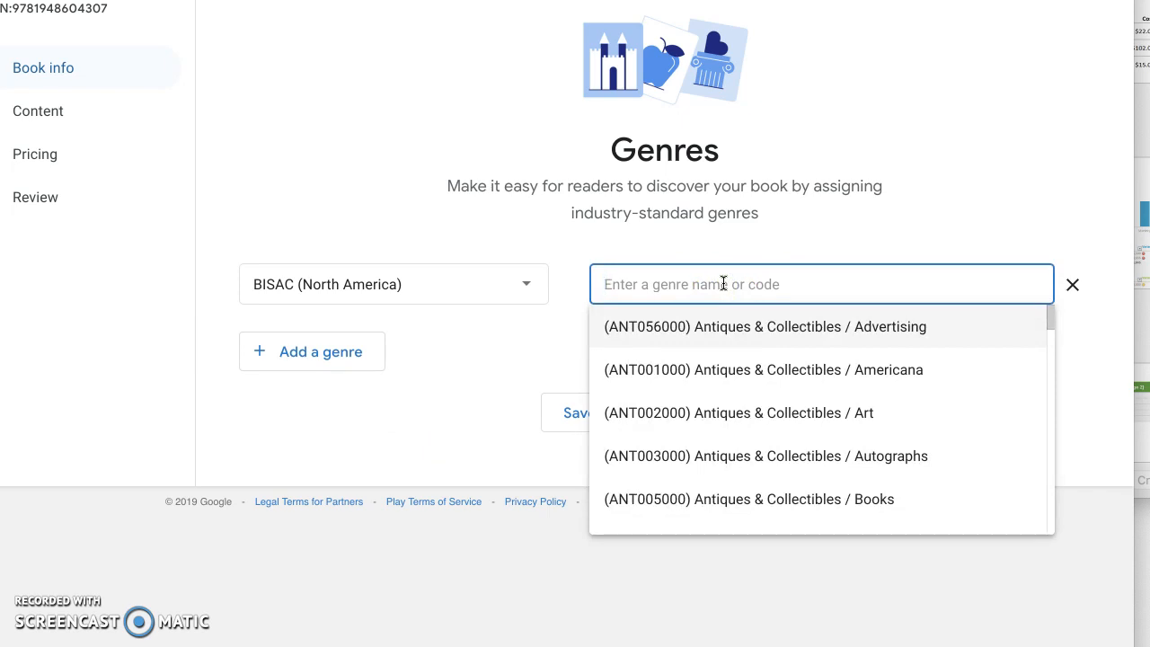
pyautogui.click(723, 284)
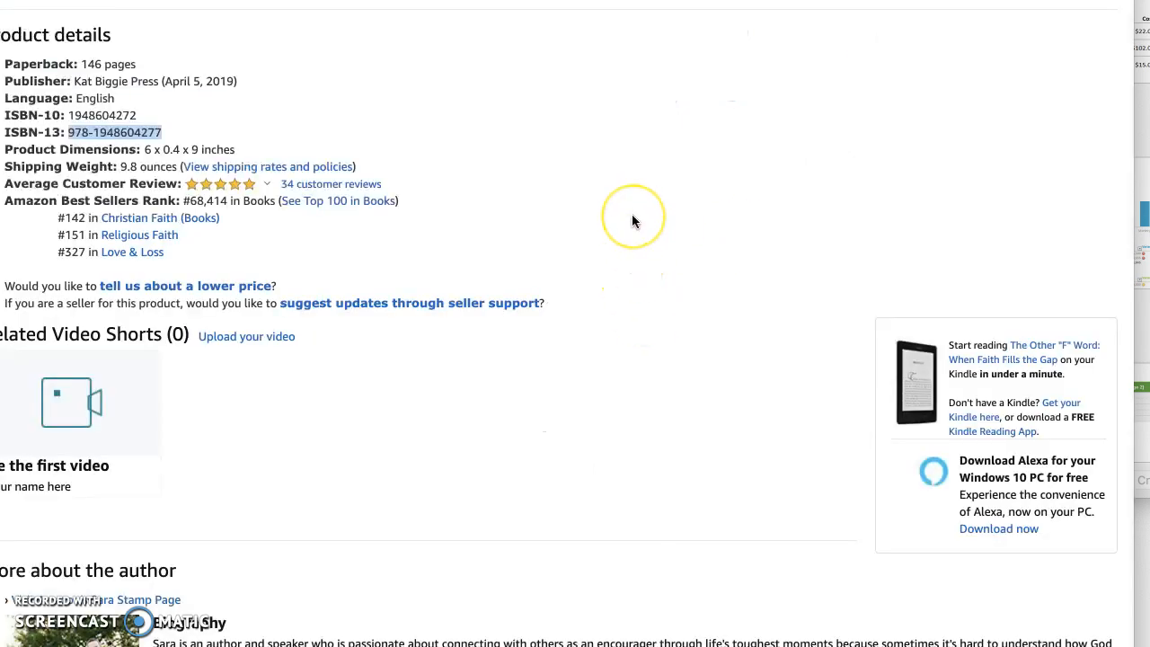
pyautogui.scroll(-1, 633, 220)
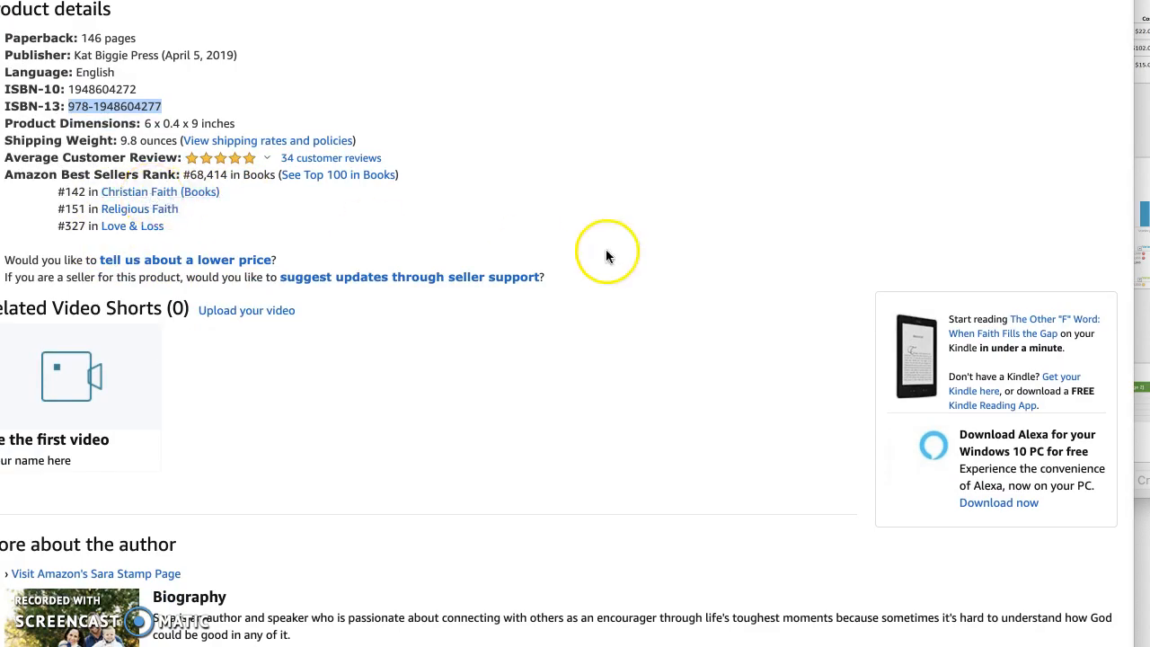
pyautogui.scroll(20, 606, 252)
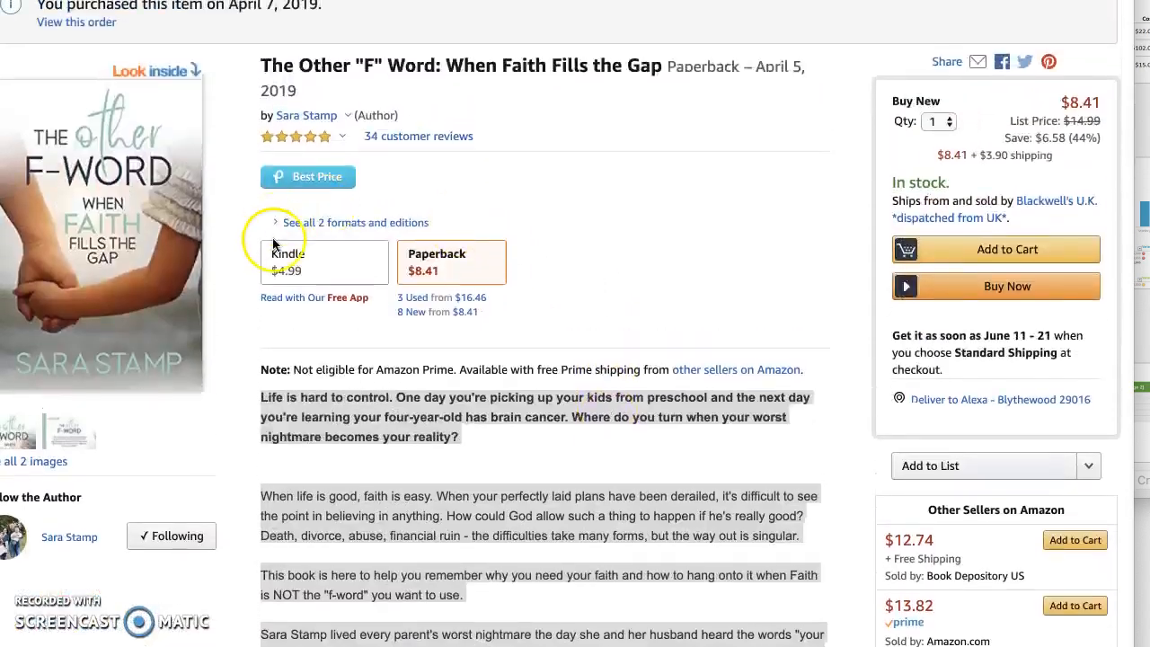
pyautogui.click(283, 261)
pyautogui.scroll(-15, 595, 437)
pyautogui.scroll(-3, 593, 435)
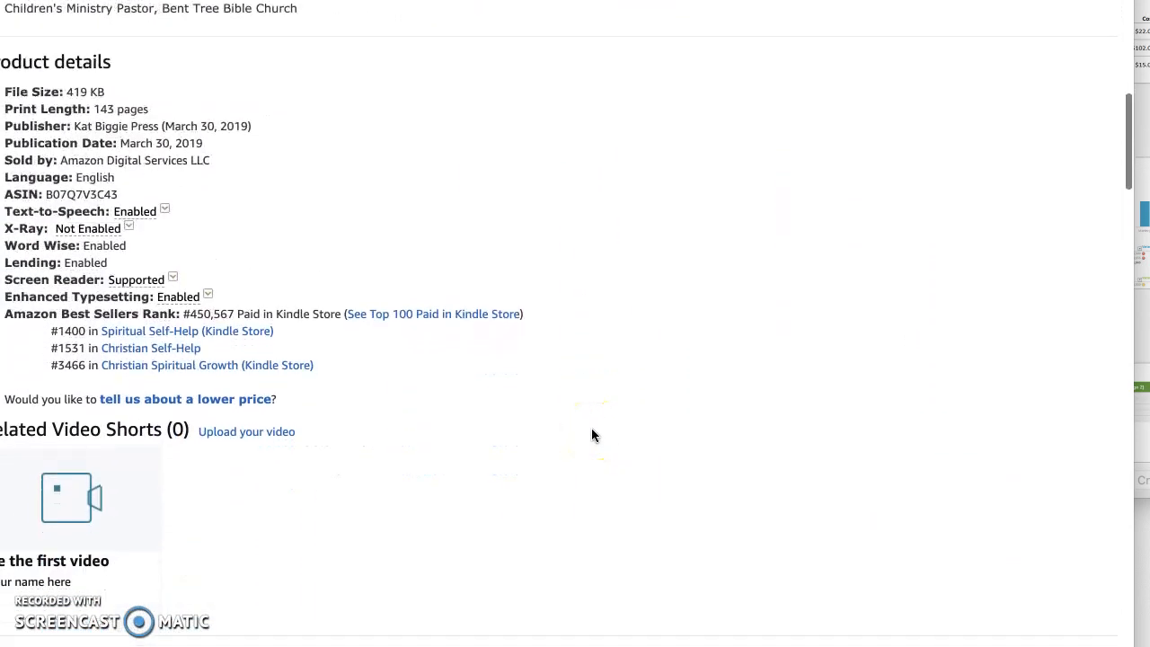
pyautogui.scroll(10, 591, 435)
pyautogui.scroll(1, 683, 304)
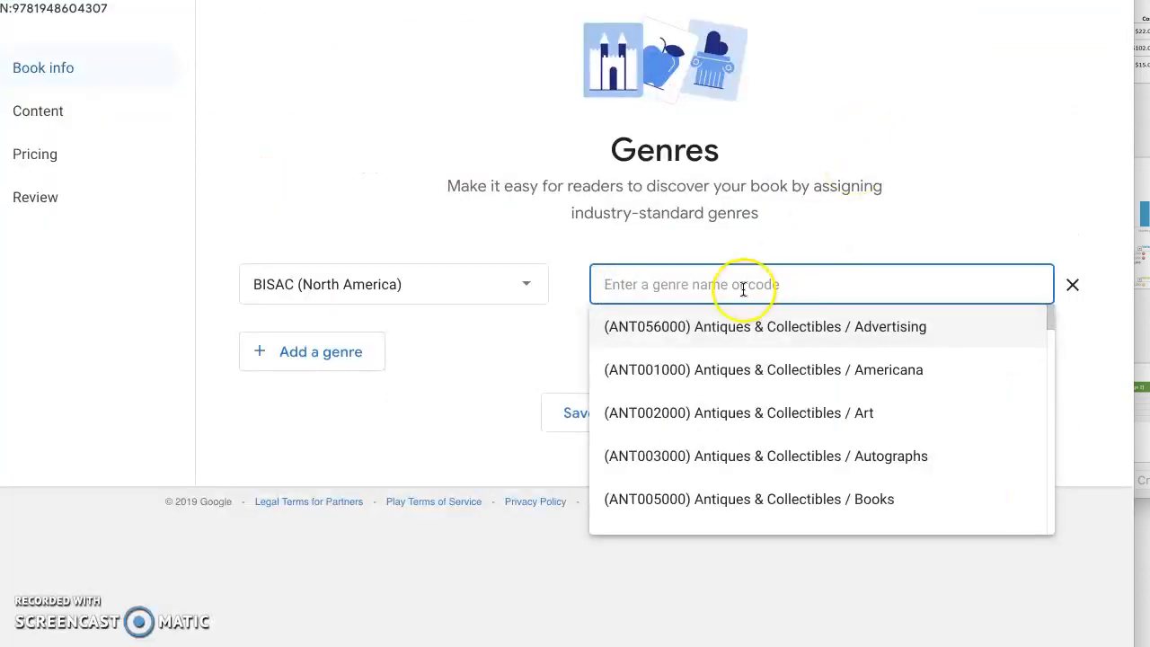
# Search the first BISAC genre for Christian and set it to Religion / Christian Life / Spiritual Growth.
pyautogui.write('Christian')
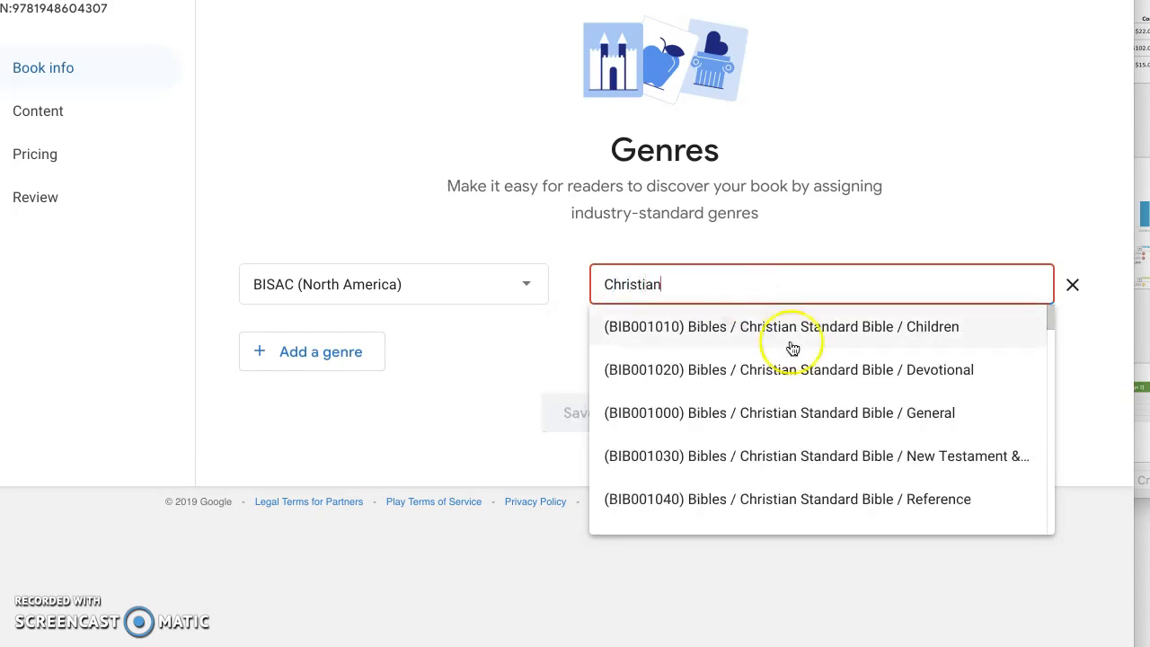
pyautogui.scroll(-3, 798, 398)
pyautogui.scroll(-4, 864, 406)
pyautogui.scroll(-7, 854, 412)
pyautogui.scroll(-6, 852, 413)
pyautogui.scroll(-6, 847, 414)
pyautogui.scroll(-12, 846, 414)
pyautogui.scroll(-2, 845, 416)
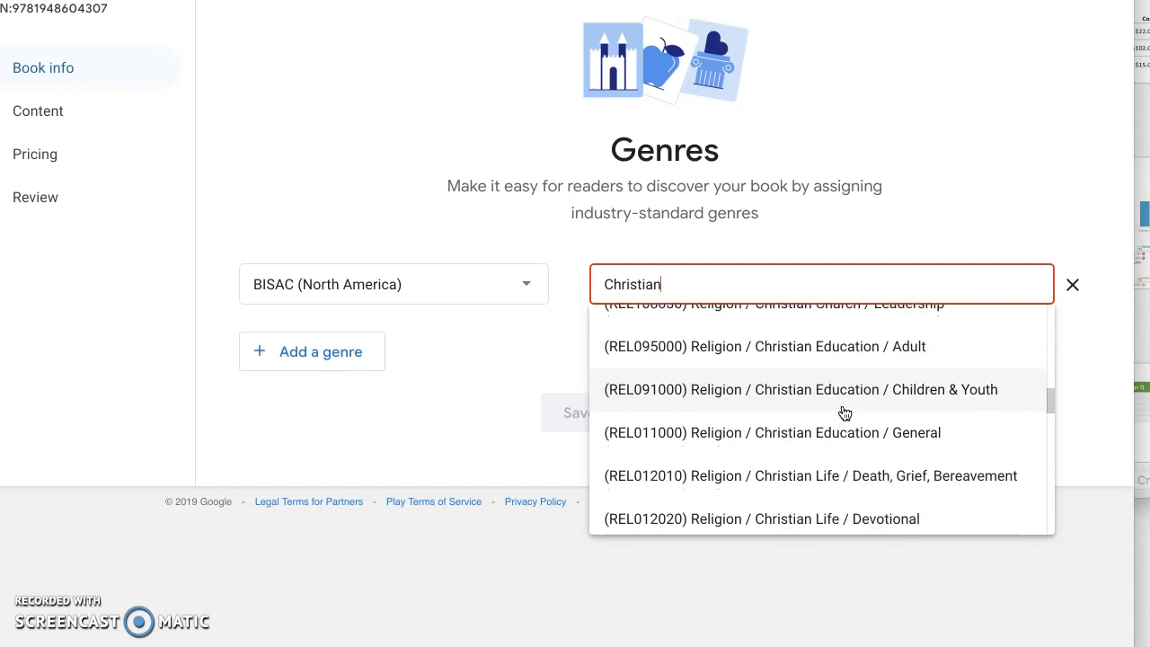
pyautogui.scroll(-3, 845, 410)
pyautogui.click(854, 363)
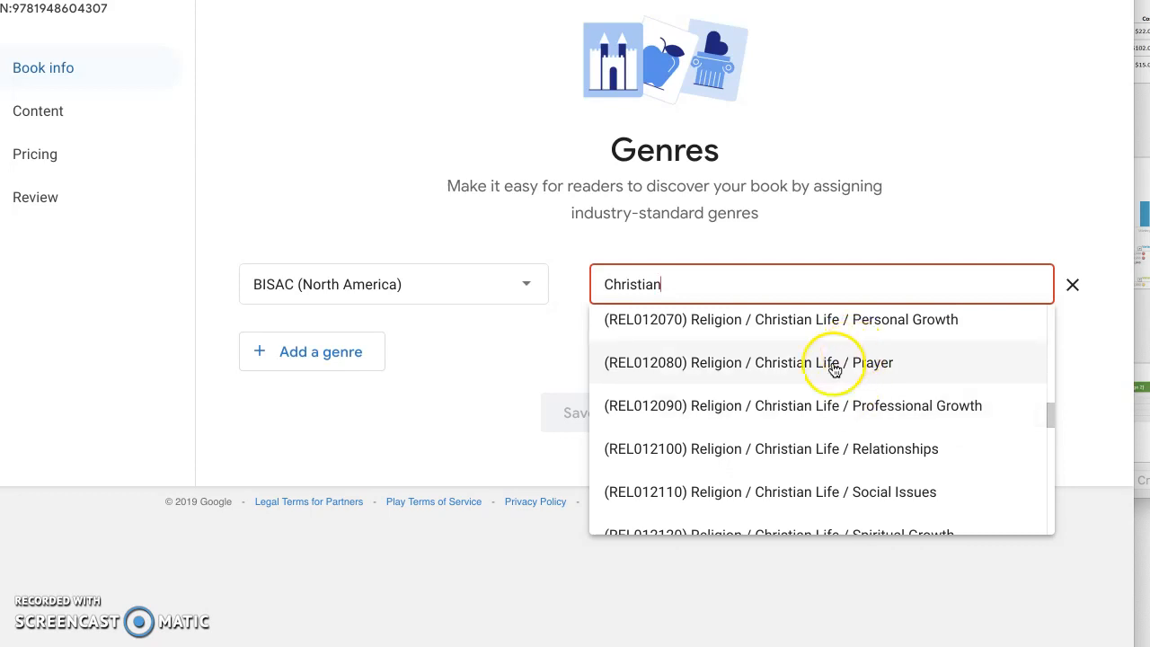
pyautogui.scroll(-3, 835, 373)
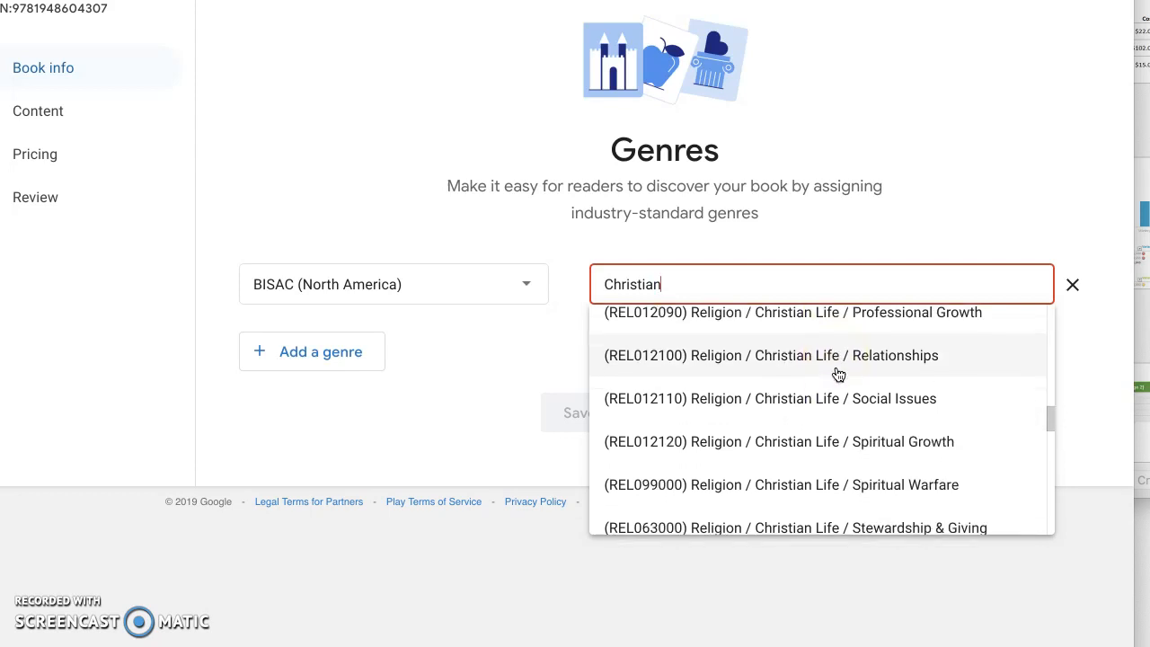
pyautogui.click(791, 419)
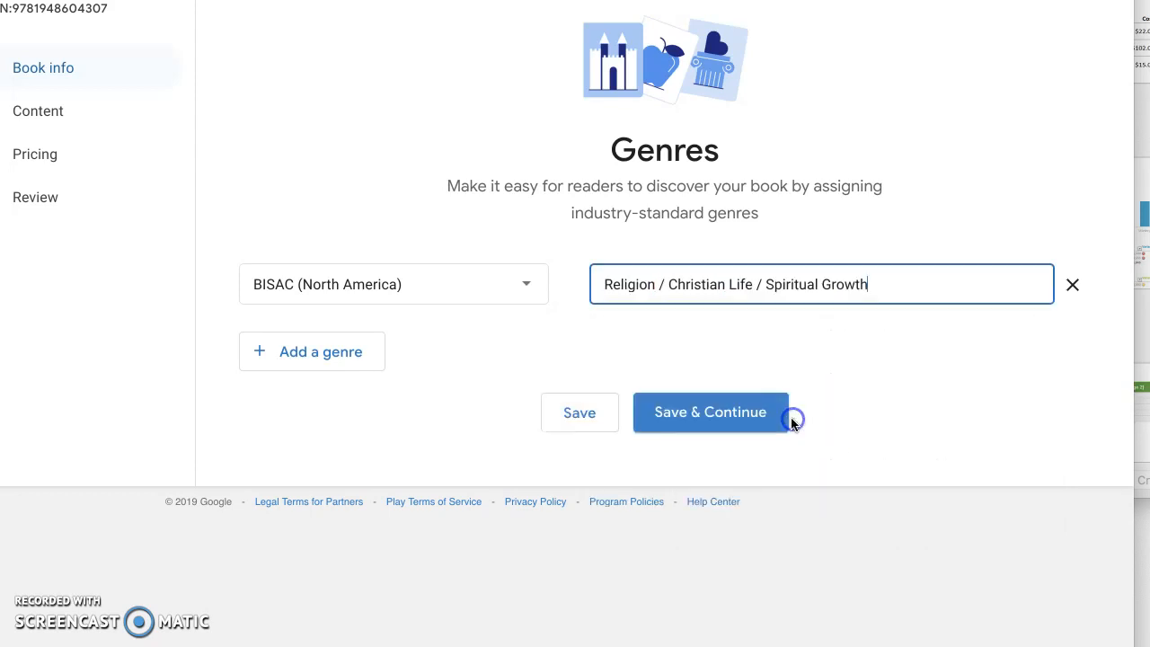
# Try to add Christian Self-Help as the second BISAC genre, then remove that genre row.
pyautogui.click(297, 352)
pyautogui.click(646, 352)
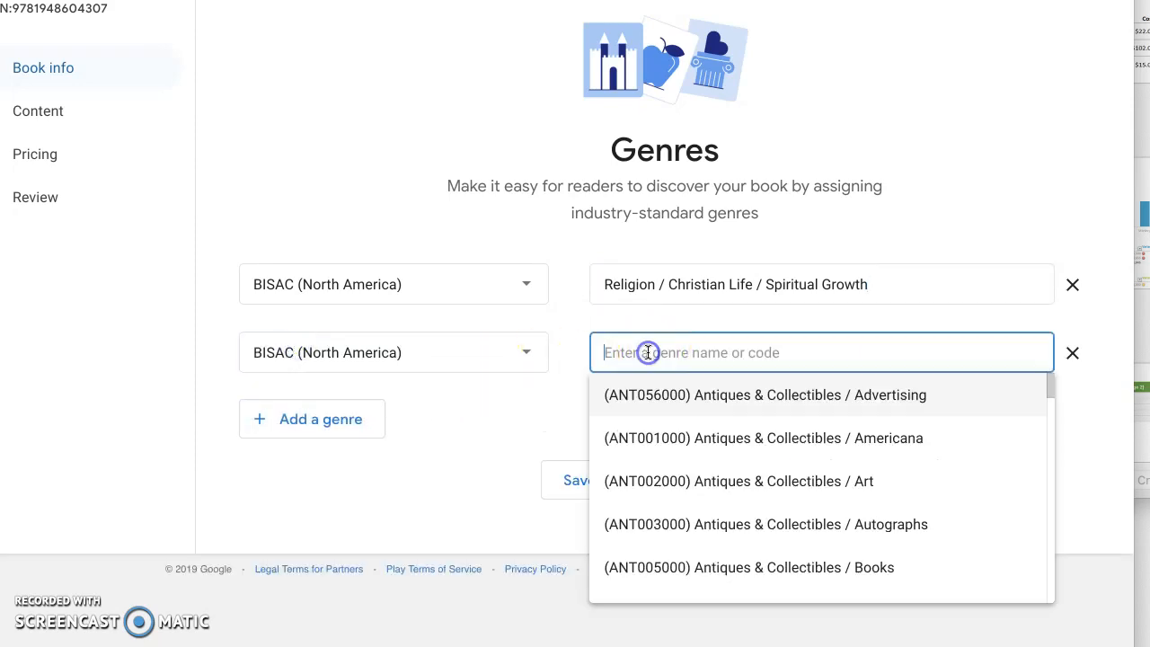
pyautogui.write('Christ')
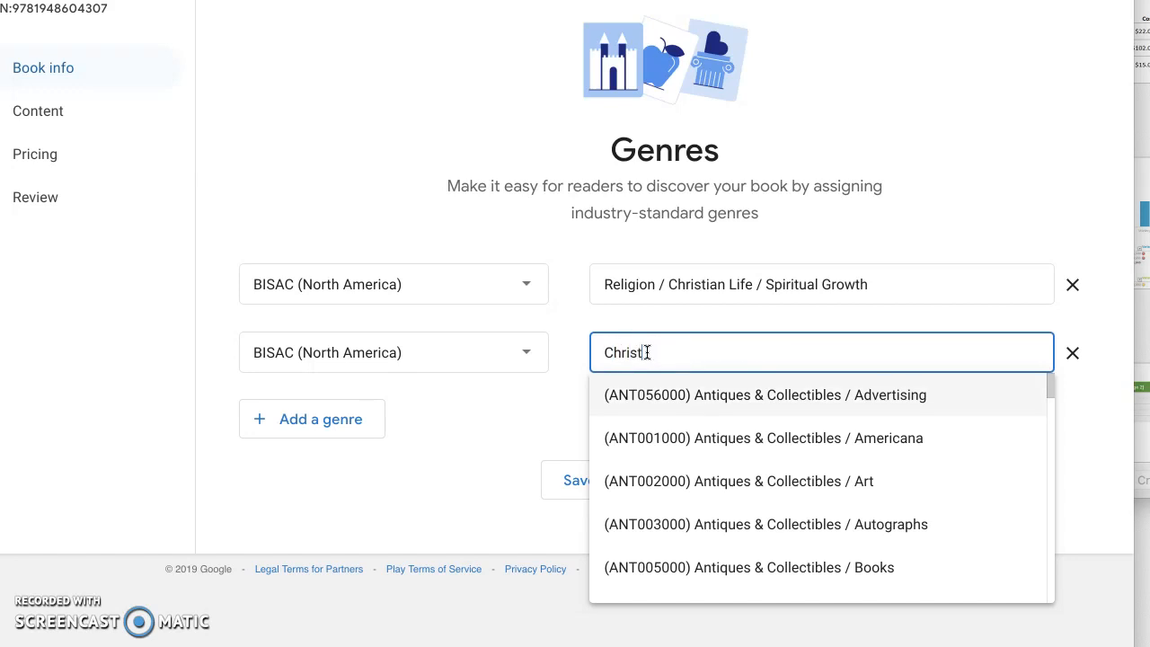
pyautogui.write('ian Self')
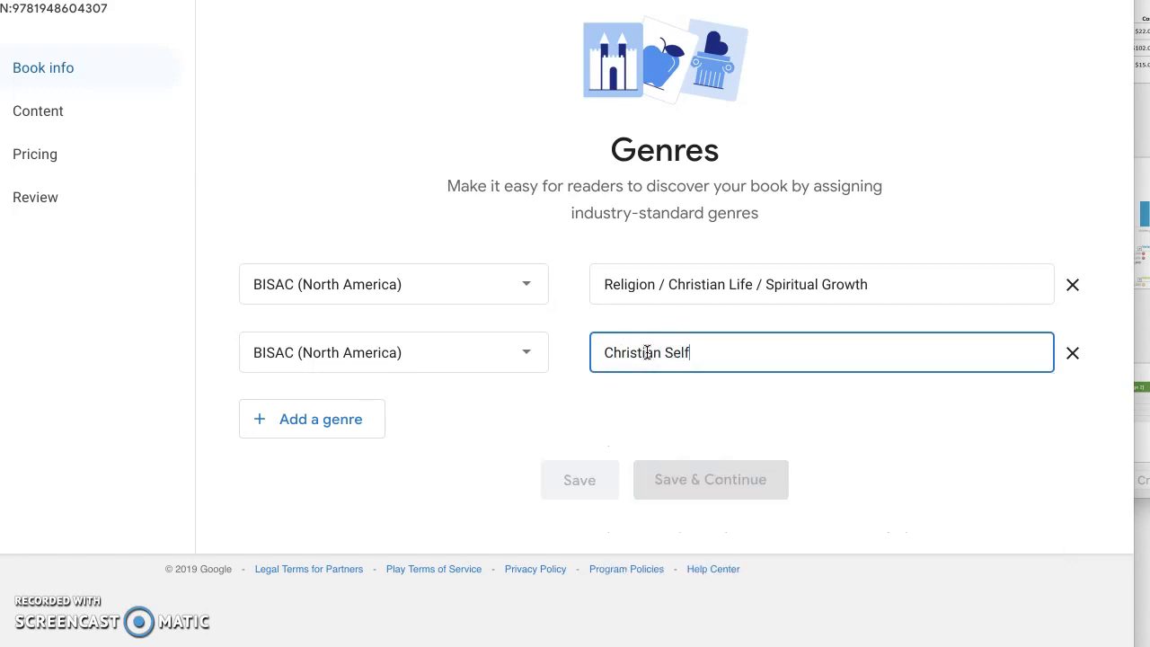
pyautogui.write('-Help')
pyautogui.moveTo(751, 343); pyautogui.dragTo(568, 338)
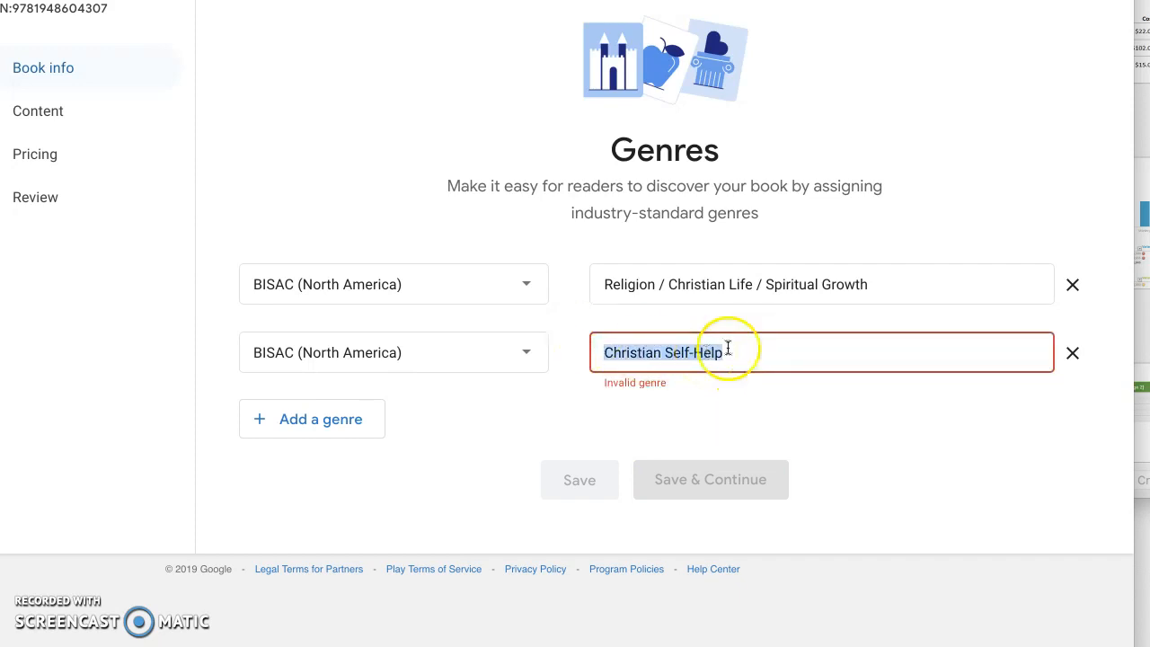
pyautogui.click(1073, 353)
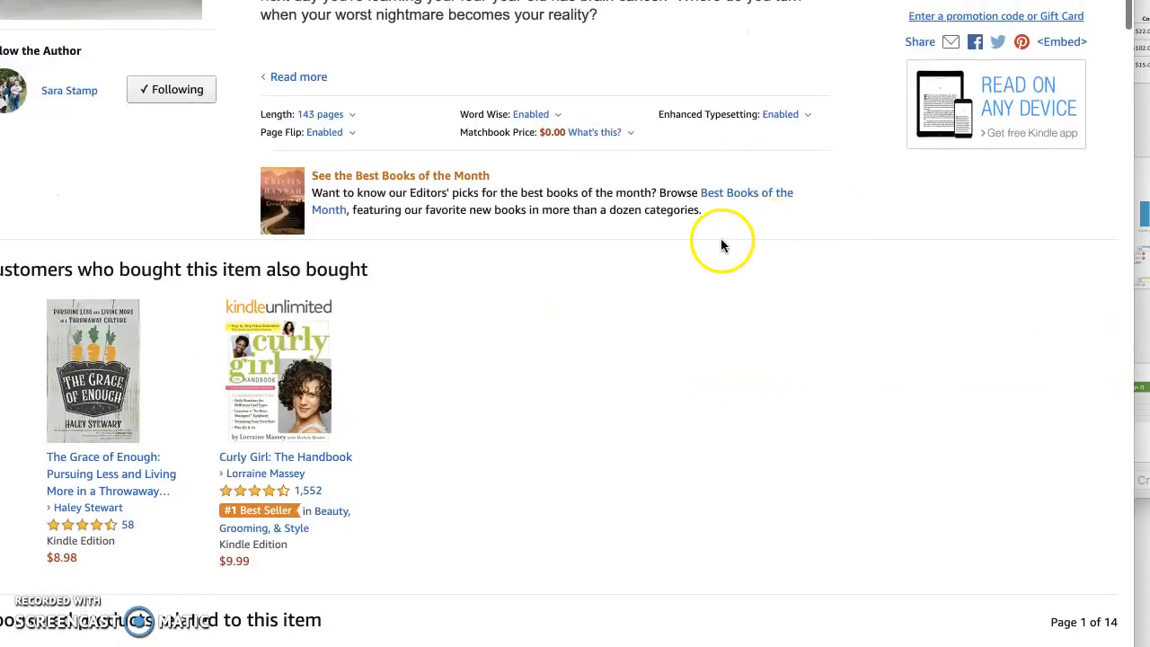
# Switch to the Amazon listing and review the Kindle and paperback edition pages for the book's categories.
pyautogui.scroll(-8, 721, 238)
pyautogui.scroll(-7, 722, 238)
pyautogui.scroll(-1, 720, 241)
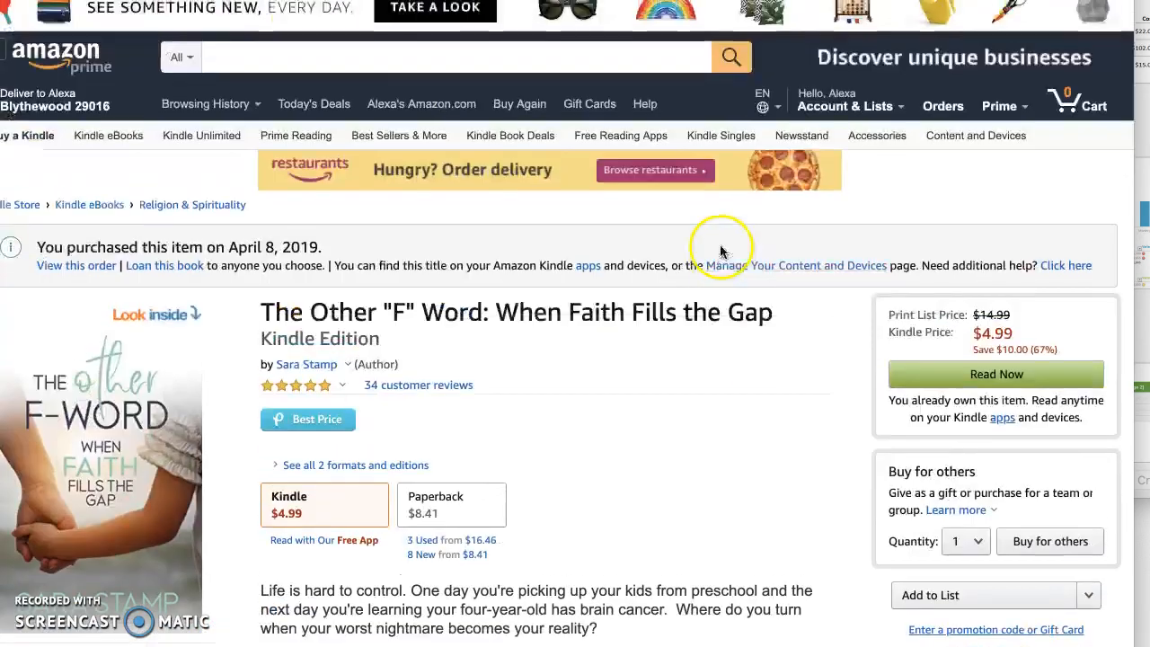
pyautogui.scroll(-2, 727, 228)
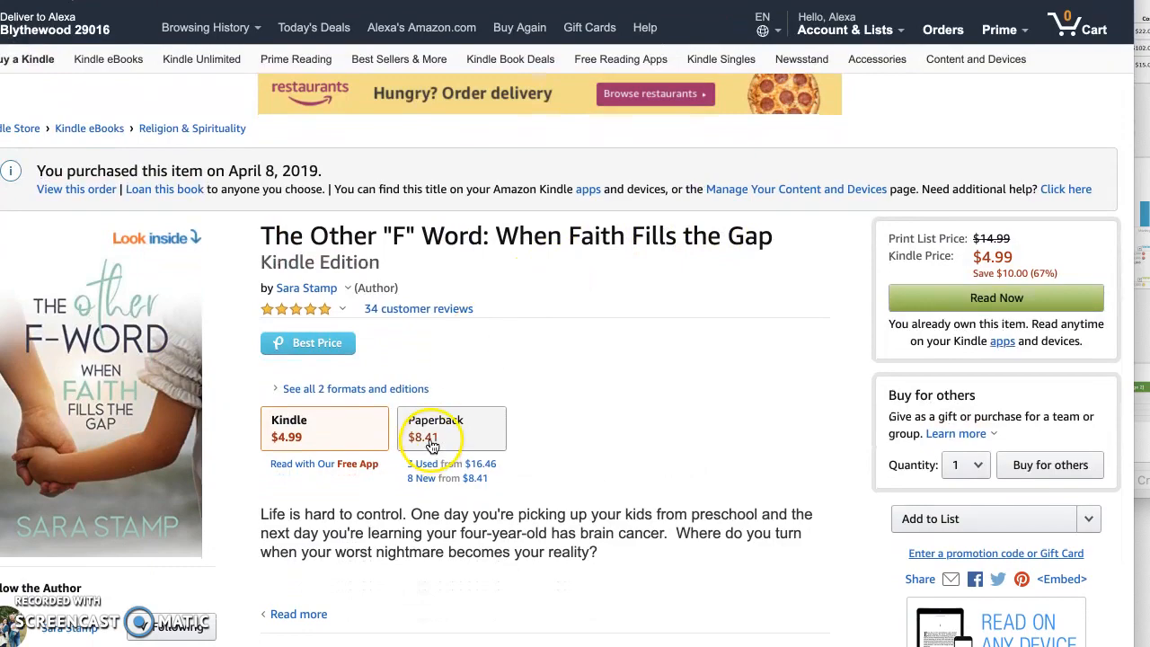
pyautogui.scroll(-8, 669, 341)
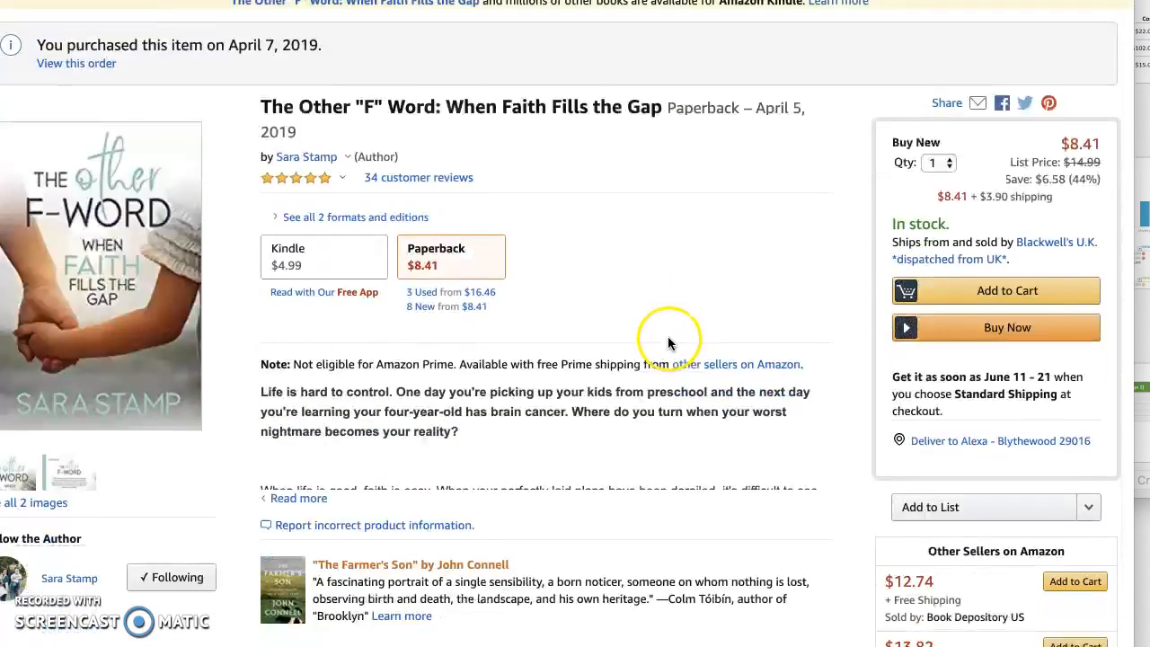
pyautogui.scroll(-6, 662, 335)
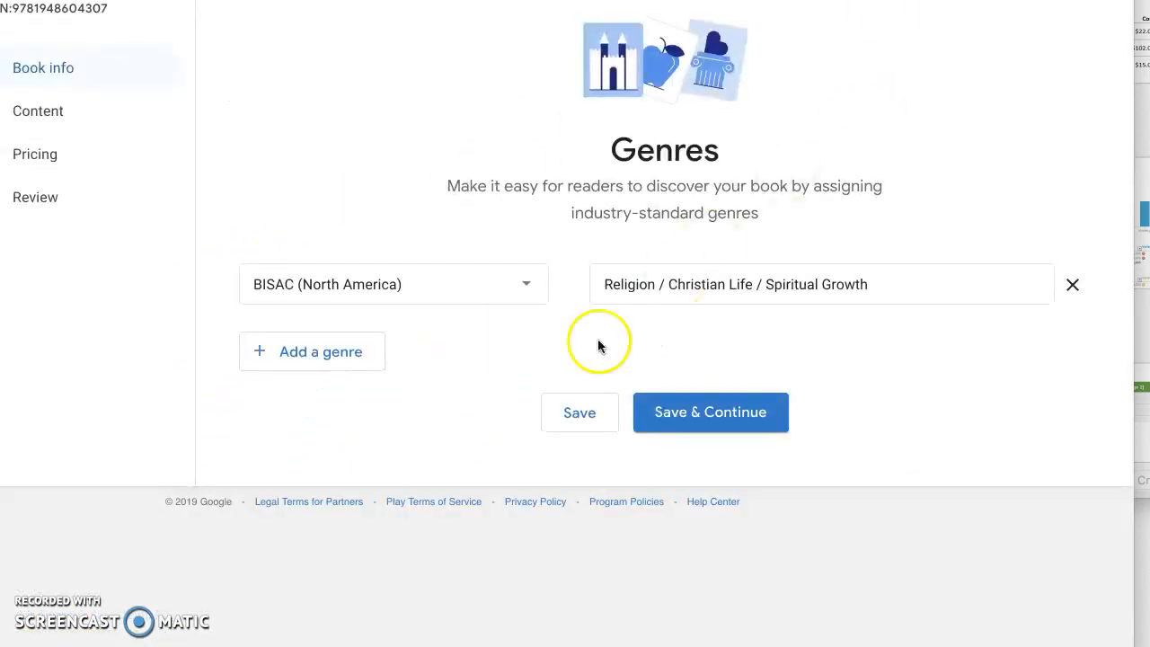
# Add a second BISAC genre and, after trying Love & Loss, search for Grief and choose Religion / Christian Life / Death, Grief, Bereavement.
pyautogui.click(310, 350)
pyautogui.click(726, 351)
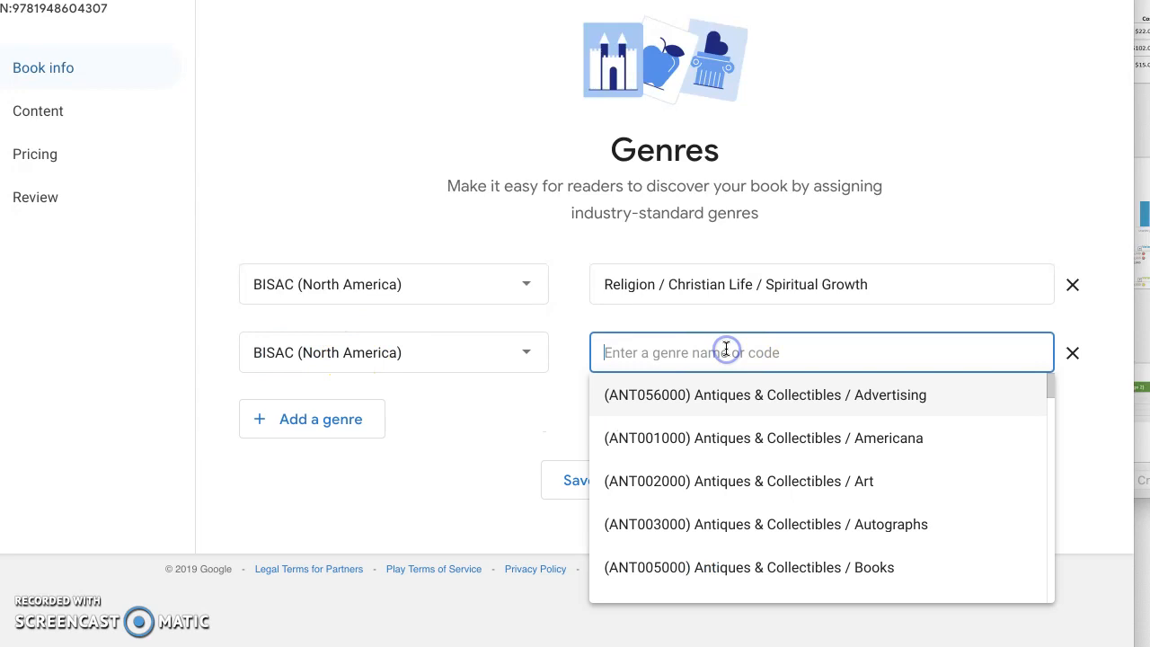
pyautogui.write('Love')
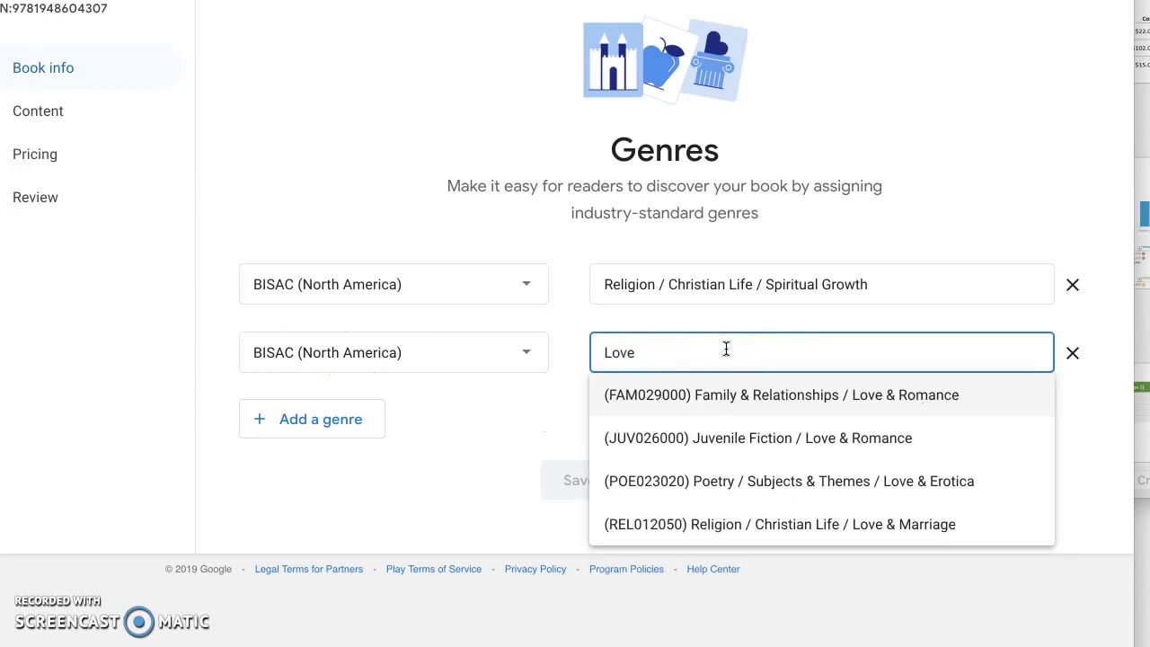
pyautogui.write(' & Loss')
pyautogui.press('BackSpace')
pyautogui.press('BackSpace')
pyautogui.press('BackSpace')
pyautogui.press('BackSpace')
pyautogui.press('BackSpace')
pyautogui.press('BackSpace')
pyautogui.press('BackSpace')
pyautogui.press('BackSpace')
pyautogui.press('BackSpace')
pyautogui.press('BackSpace')
pyautogui.press('BackSpace')
pyautogui.write('Grief')
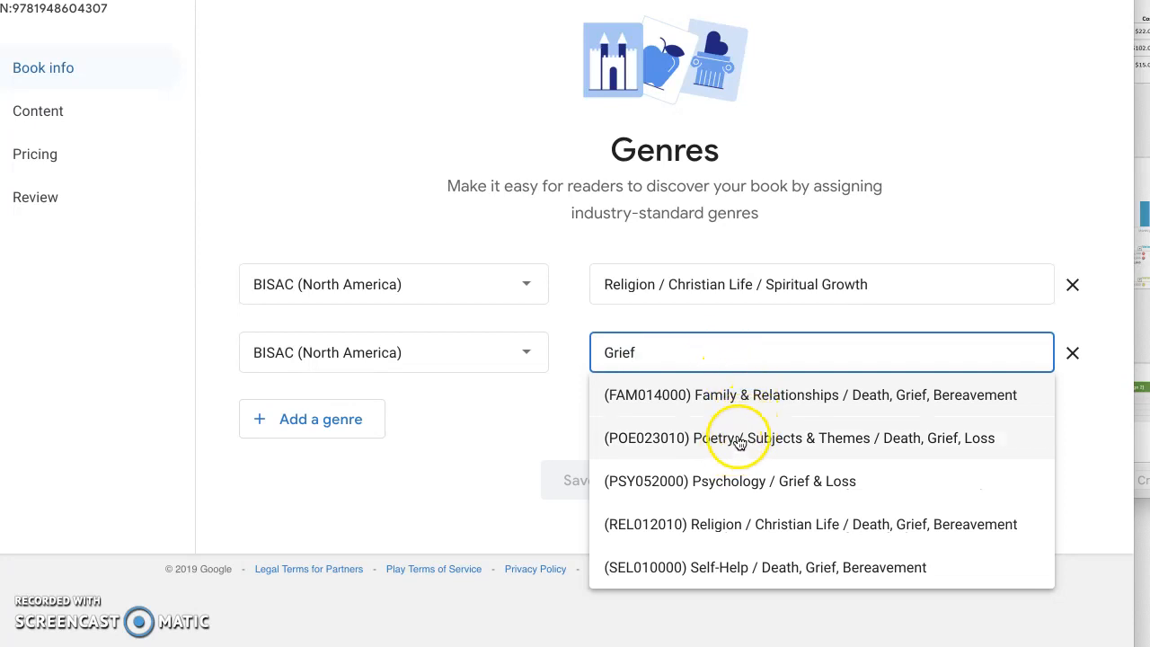
pyautogui.click(777, 530)
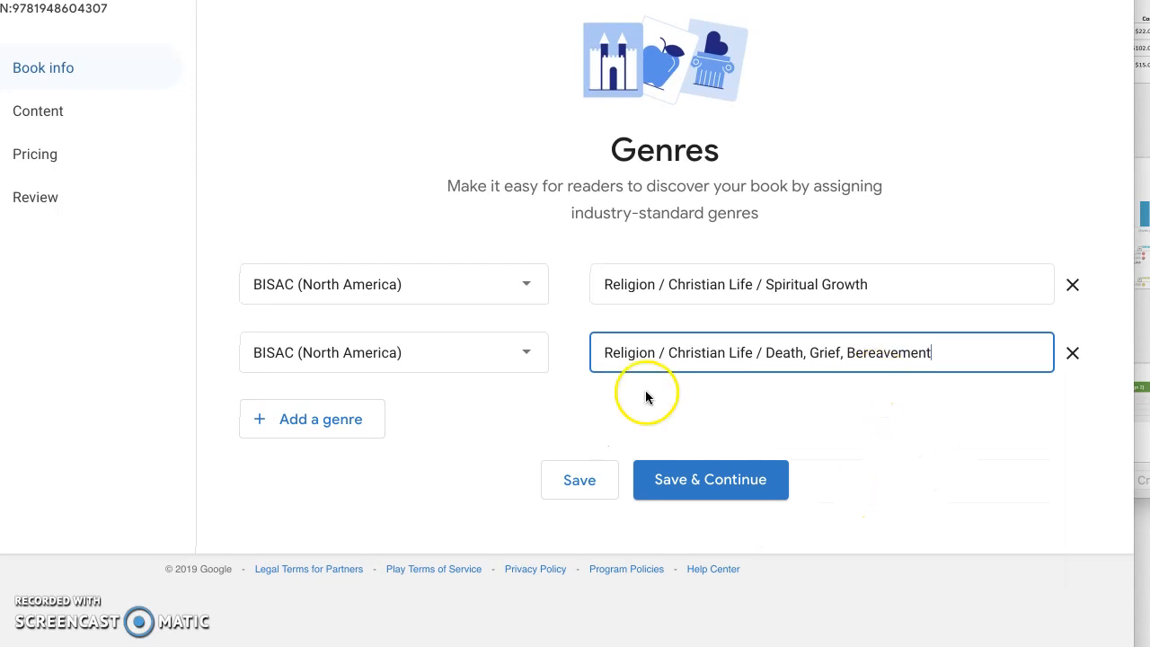
# Add a third BISAC genre row, try searching it for Death grief, and clear the search text.
pyautogui.click(313, 419)
pyautogui.click(649, 423)
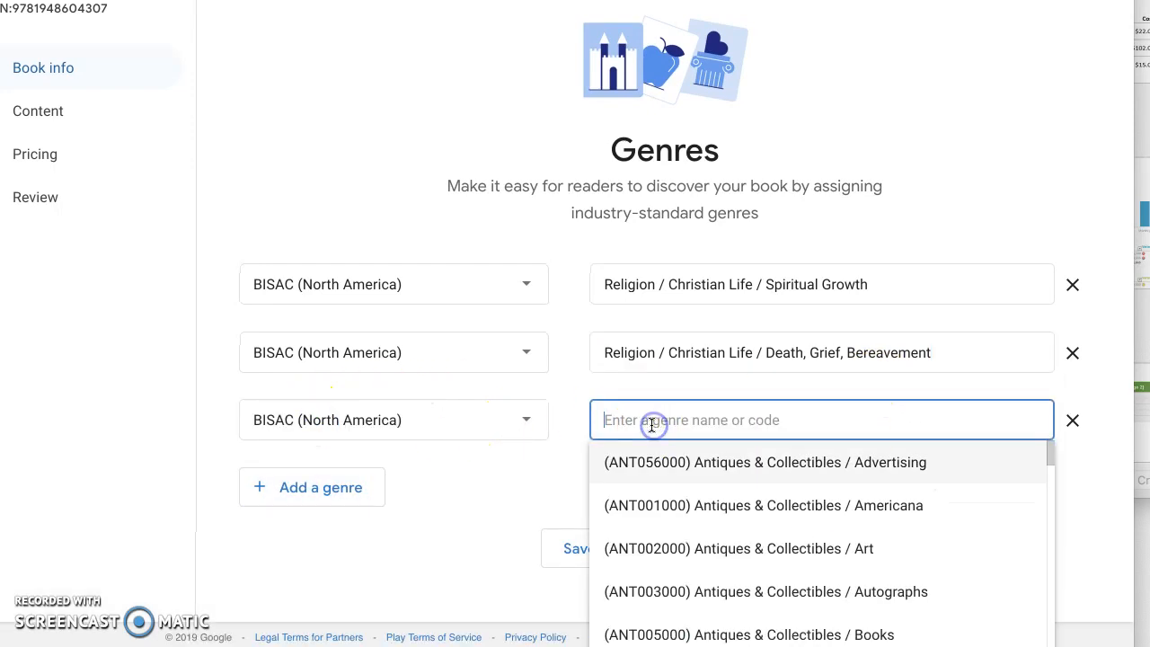
pyautogui.write('Death ')
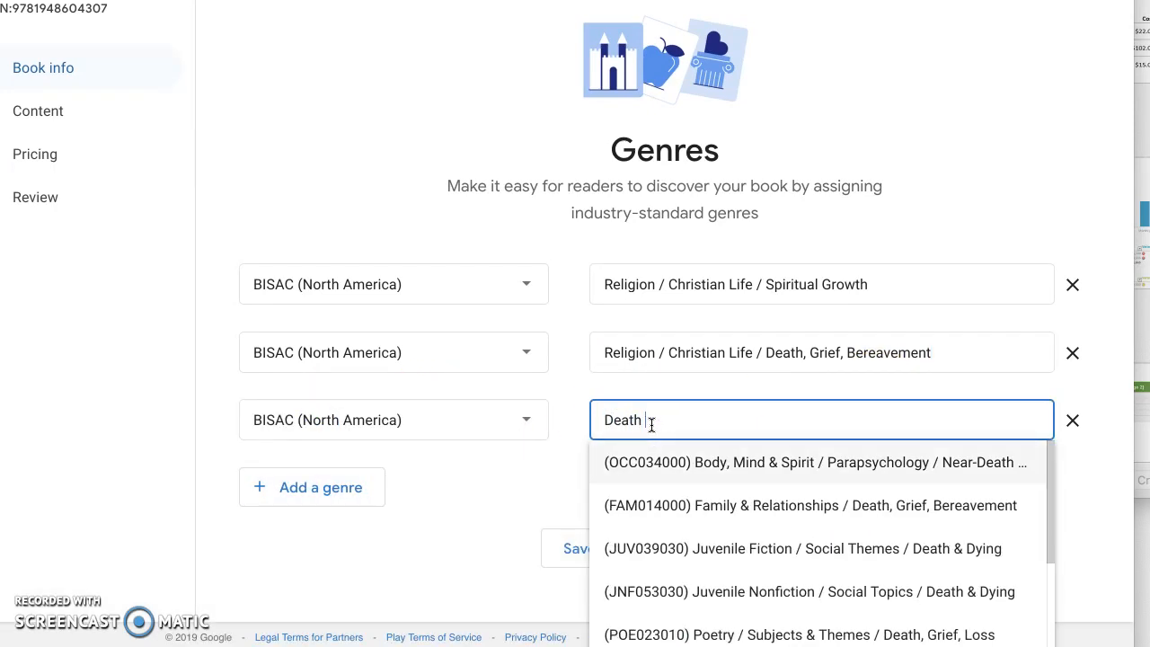
pyautogui.write('grief')
pyautogui.press('BackSpace')
pyautogui.press('BackSpace')
pyautogui.press('BackSpace')
pyautogui.press('BackSpace')
pyautogui.press('BackSpace')
pyautogui.press('BackSpace')
pyautogui.press('BackSpace')
pyautogui.press('BackSpace')
pyautogui.press('BackSpace')
pyautogui.press('BackSpace')
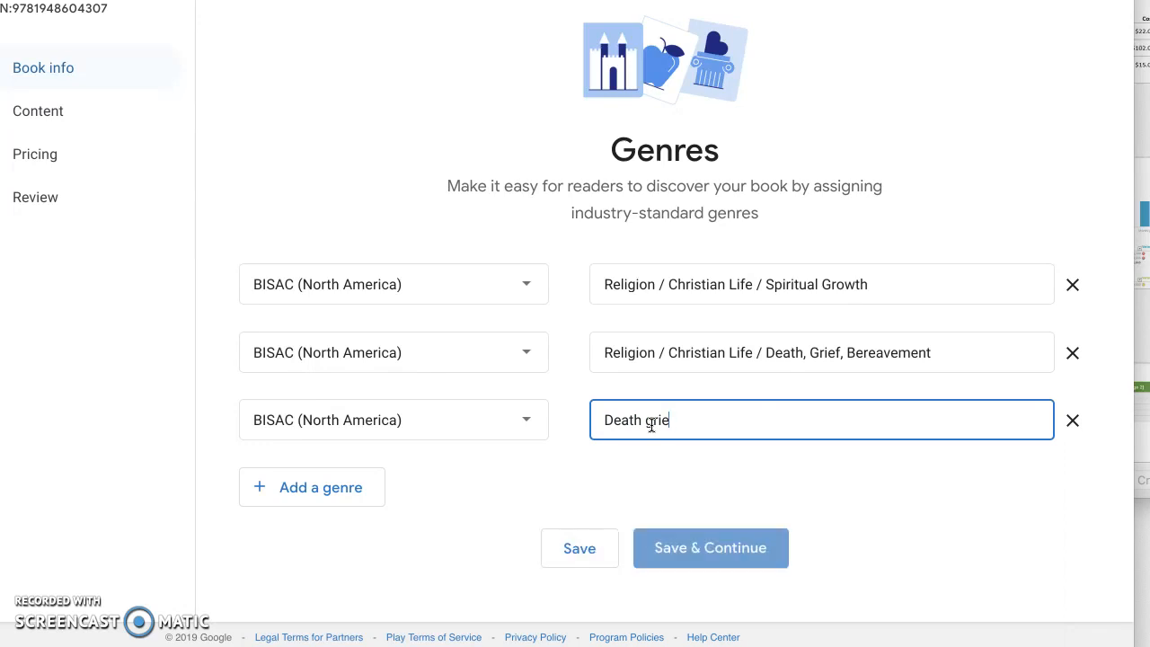
pyautogui.press('BackSpace')
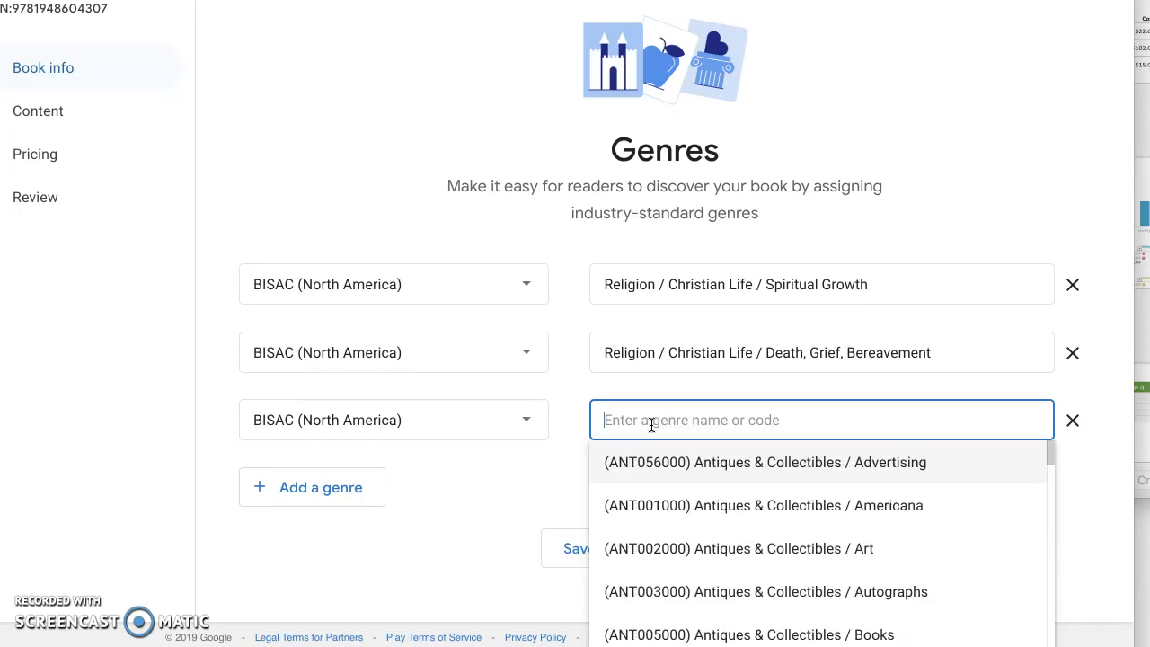
# Replace the women's genre search in the third row with Faith and set that genre to Religion / Faith.
pyautogui.write("Women's f")
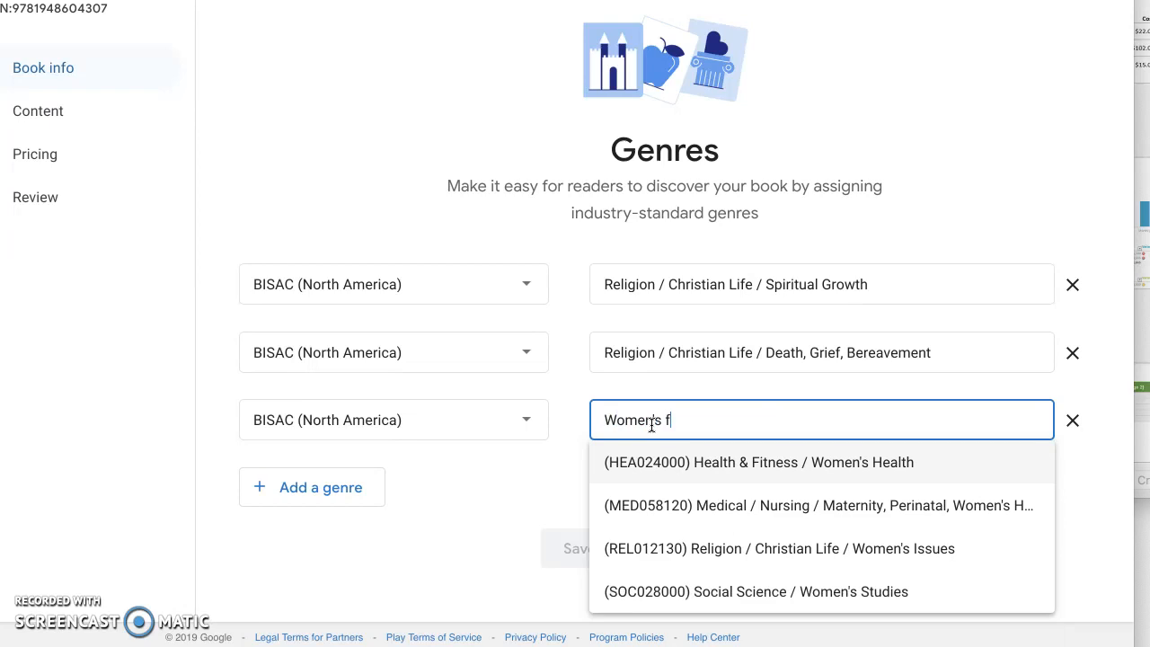
pyautogui.write('ait')
pyautogui.press('BackSpace')
pyautogui.press('BackSpace')
pyautogui.press('BackSpace')
pyautogui.press('BackSpace')
pyautogui.press('BackSpace')
pyautogui.press('BackSpace')
pyautogui.press('BackSpace')
pyautogui.press('BackSpace')
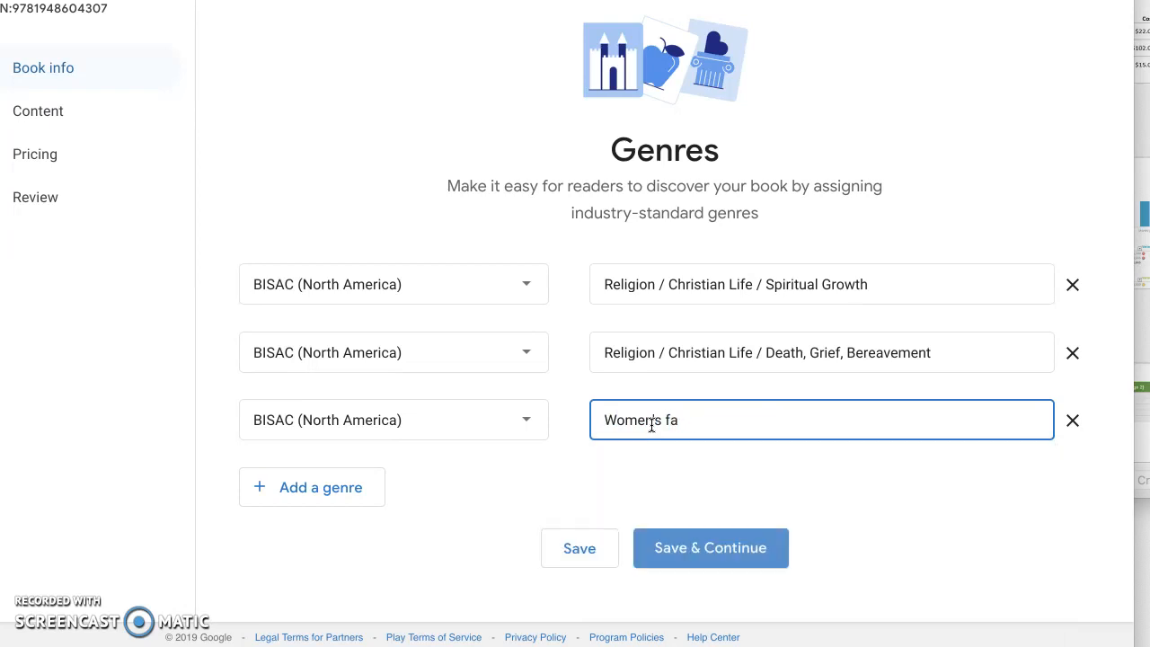
pyautogui.write('Faith')
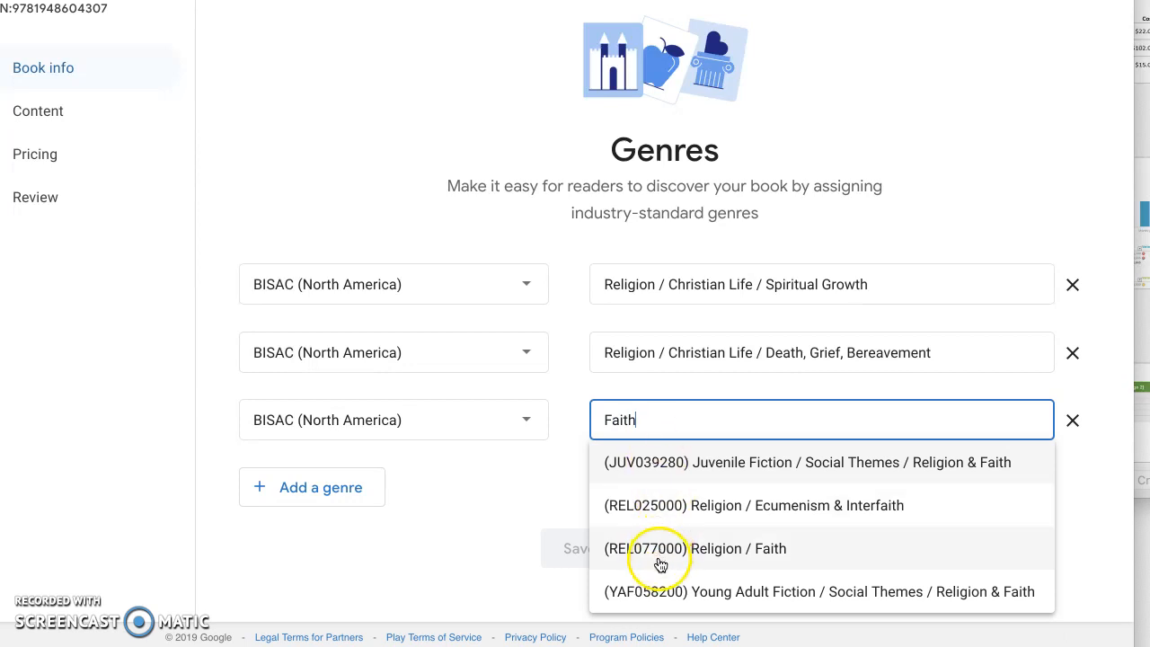
pyautogui.click(630, 557)
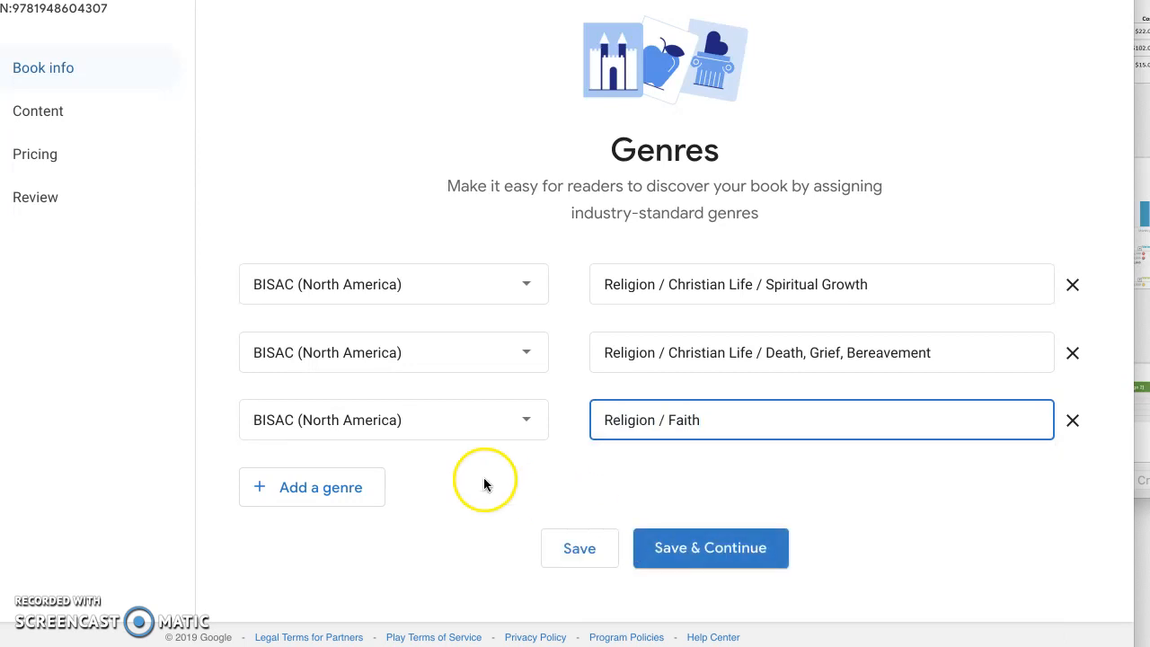
# Remove the empty fourth genre row after adding it, then save the genres and continue to the contributors.
pyautogui.click(366, 488)
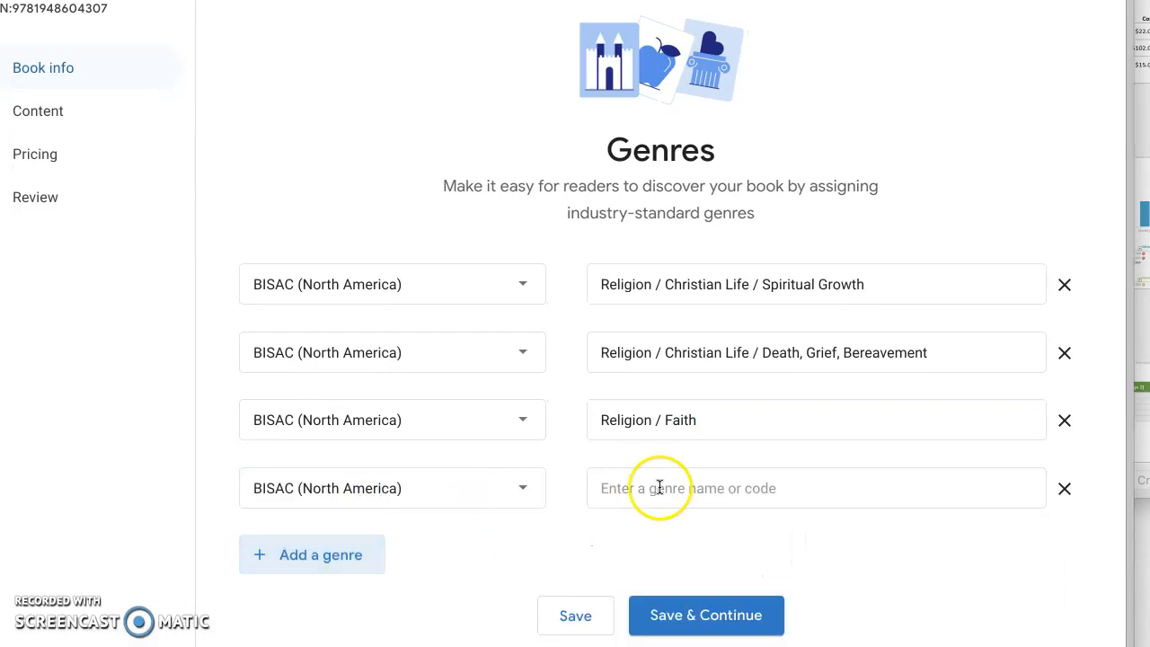
pyautogui.click(1064, 488)
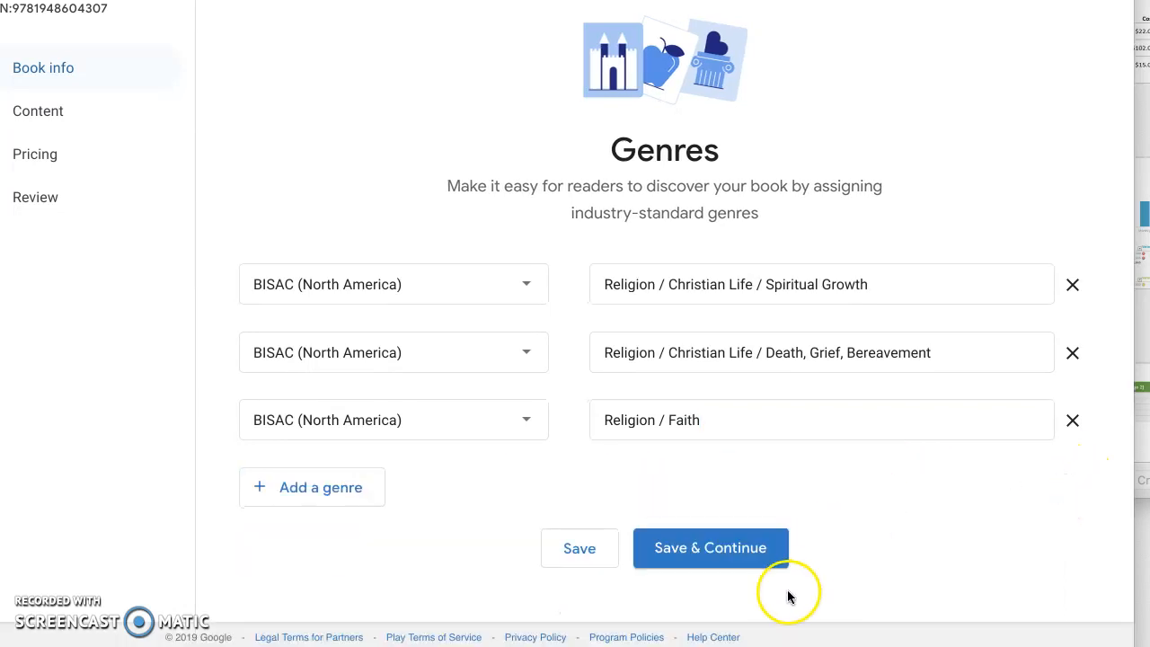
pyautogui.click(674, 548)
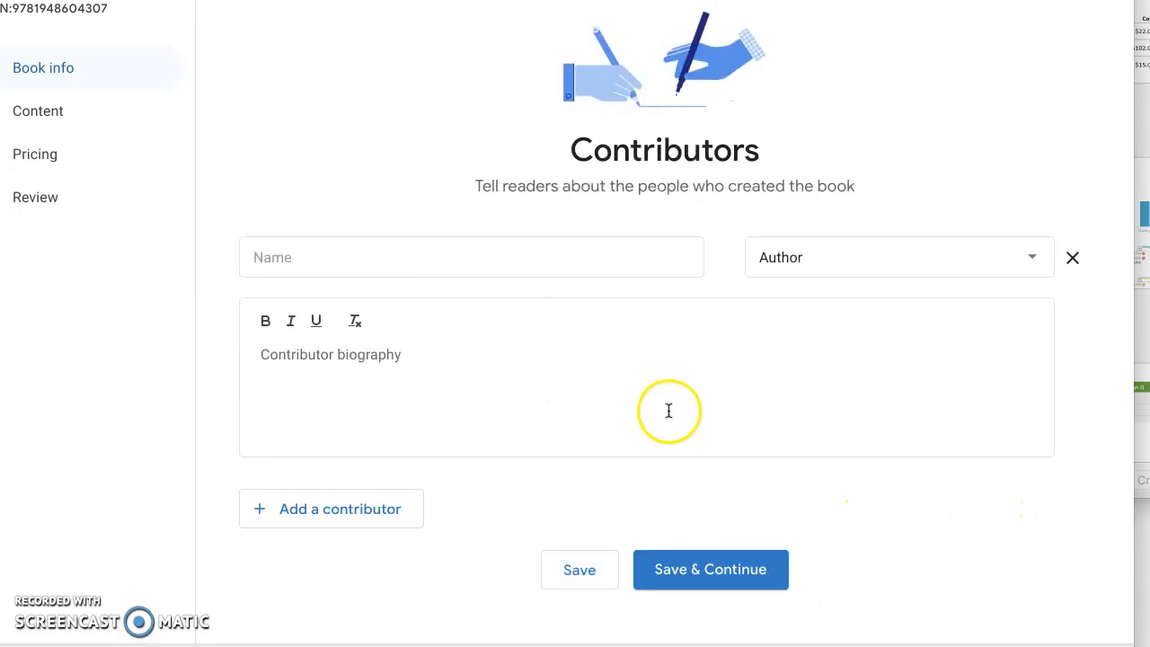
# Enter the author's full name and biography as a contributor with the Author role, then save and continue to the settings.
pyautogui.click(398, 260)
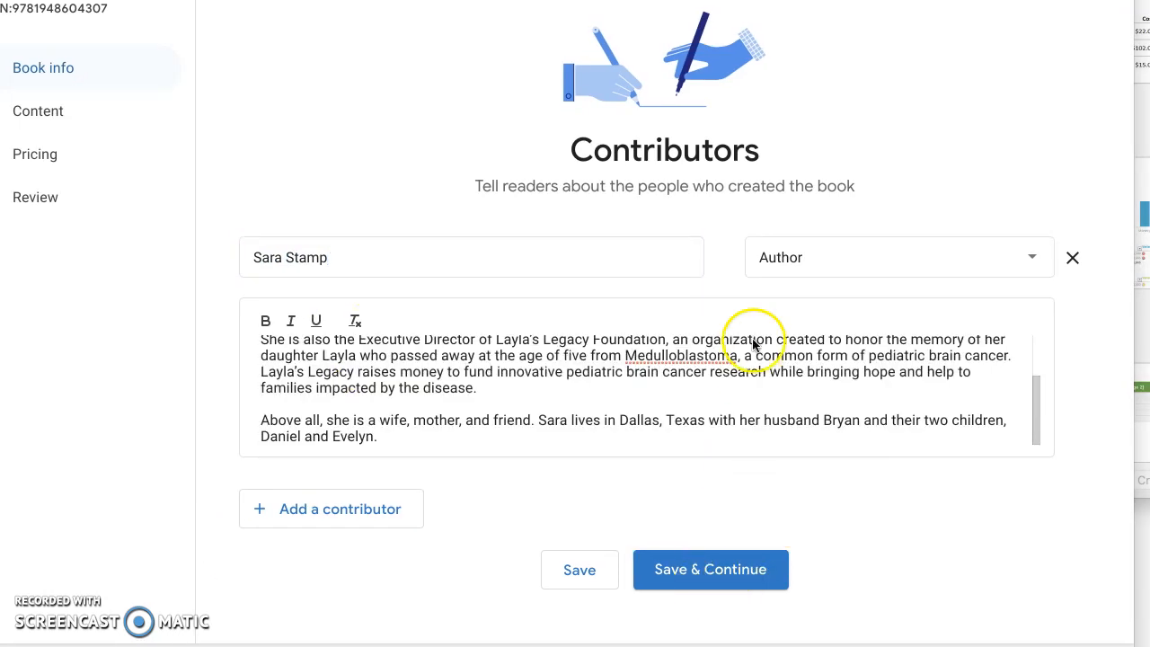
pyautogui.scroll(2, 698, 420)
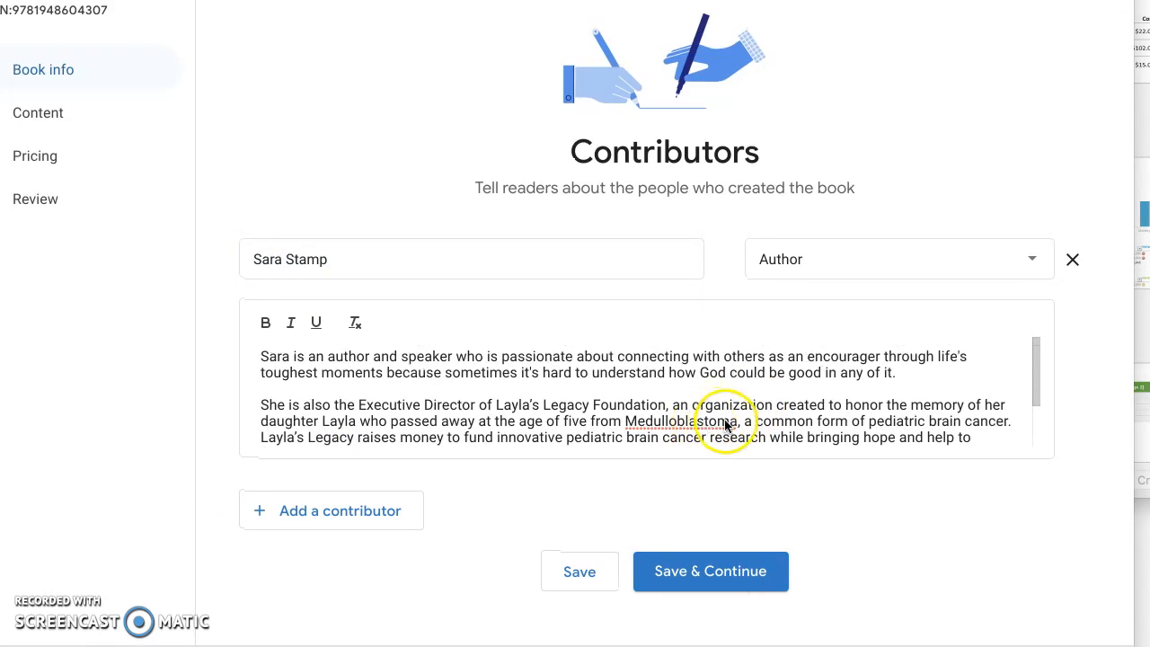
pyautogui.scroll(-2, 726, 423)
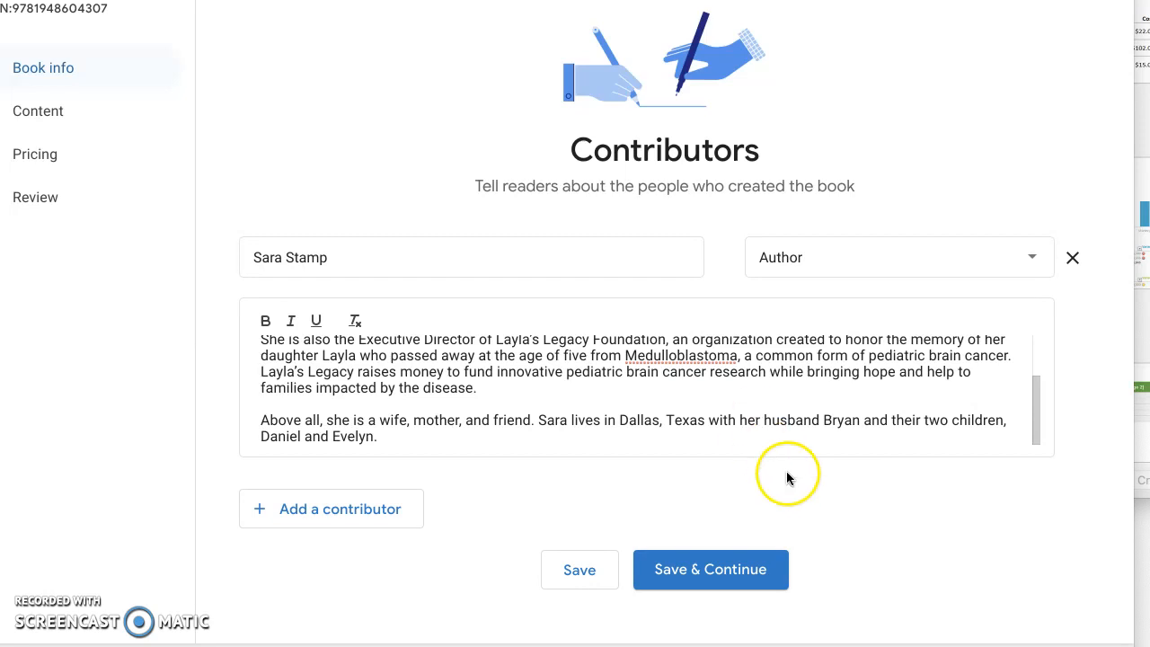
pyautogui.click(716, 579)
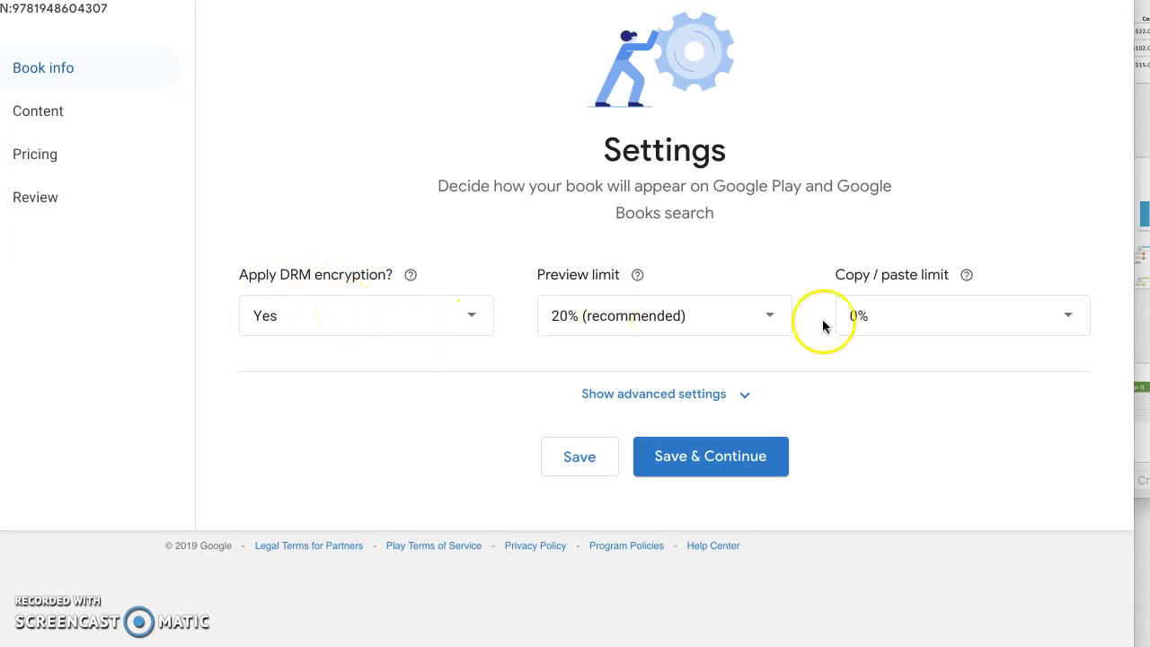
# Check the preview limit choices and keep 20% (recommended).
pyautogui.click(757, 317)
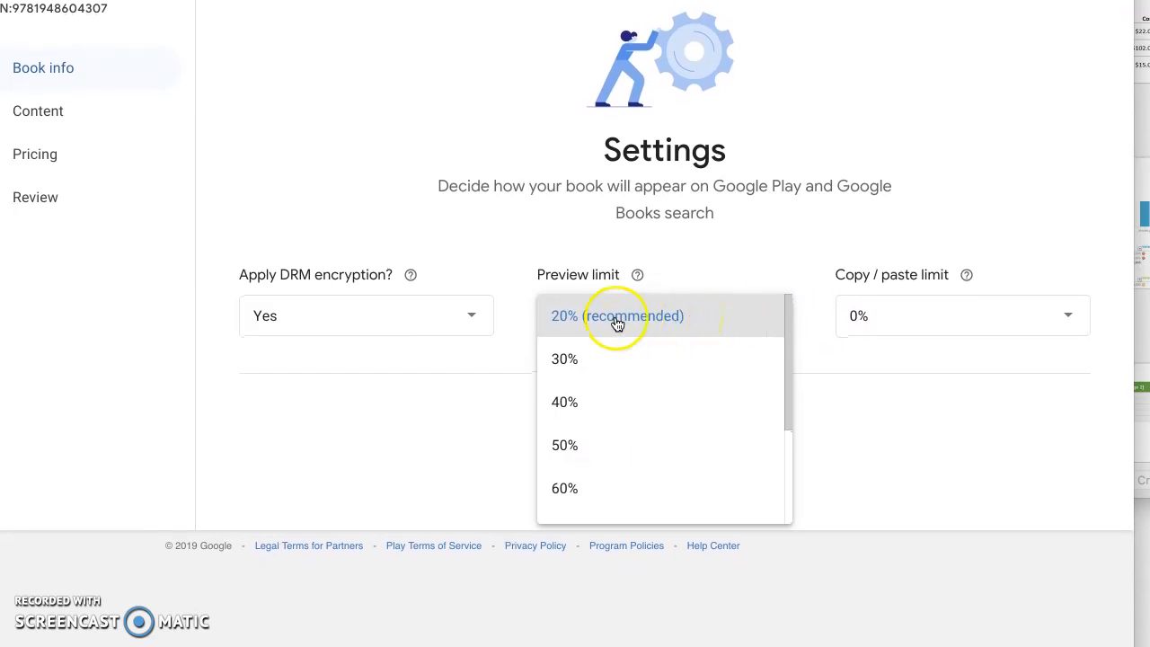
pyautogui.click(648, 319)
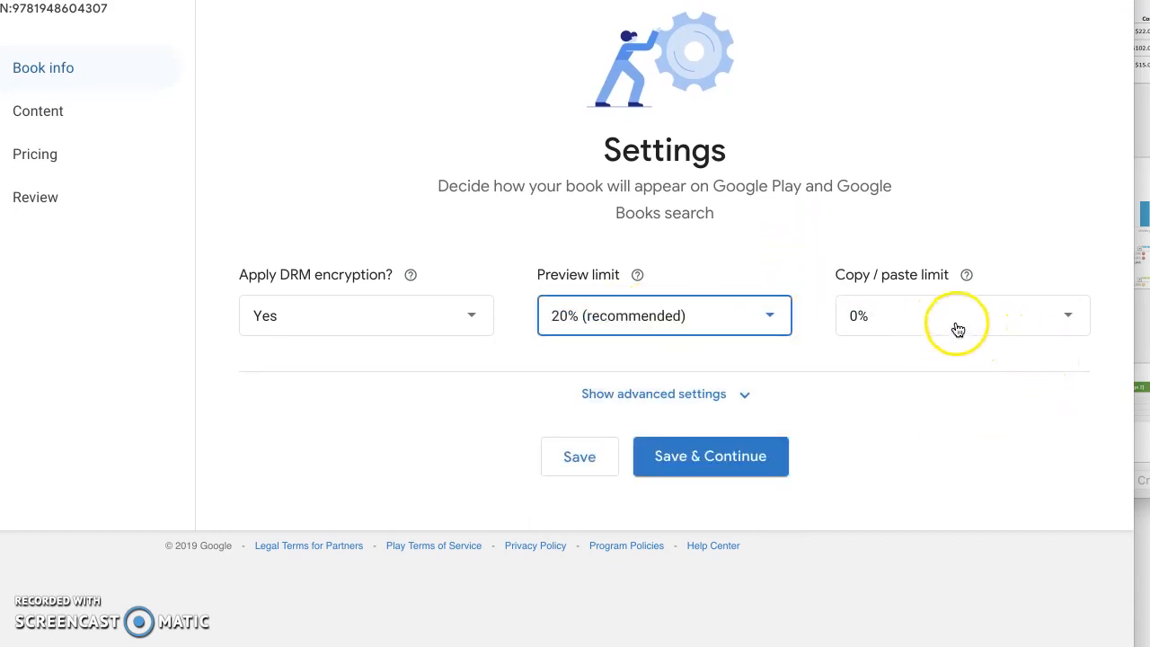
# Read the explanation of the copy / paste limit and set the limit to 10%.
pyautogui.click(1046, 315)
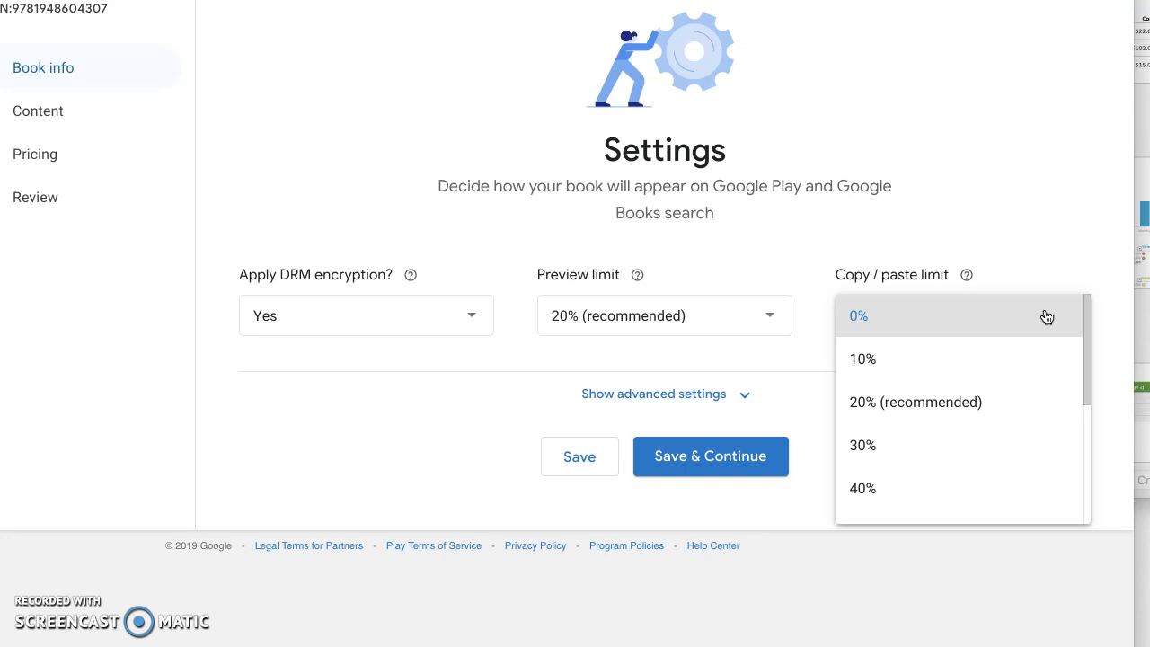
pyautogui.click(966, 278)
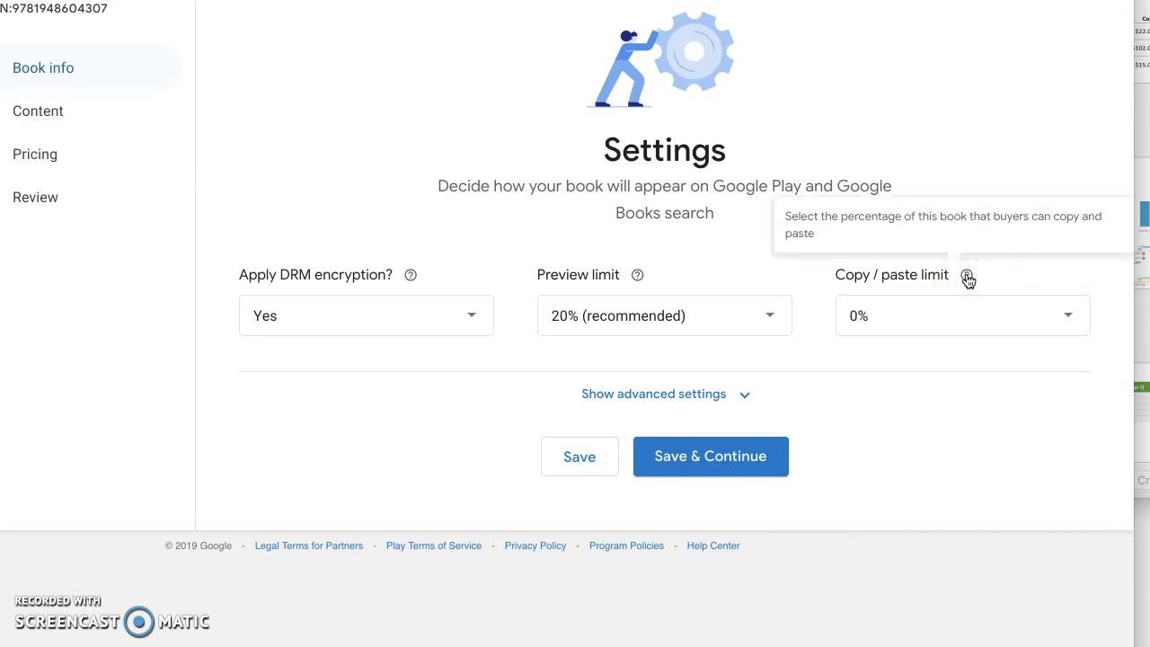
pyautogui.click(966, 278)
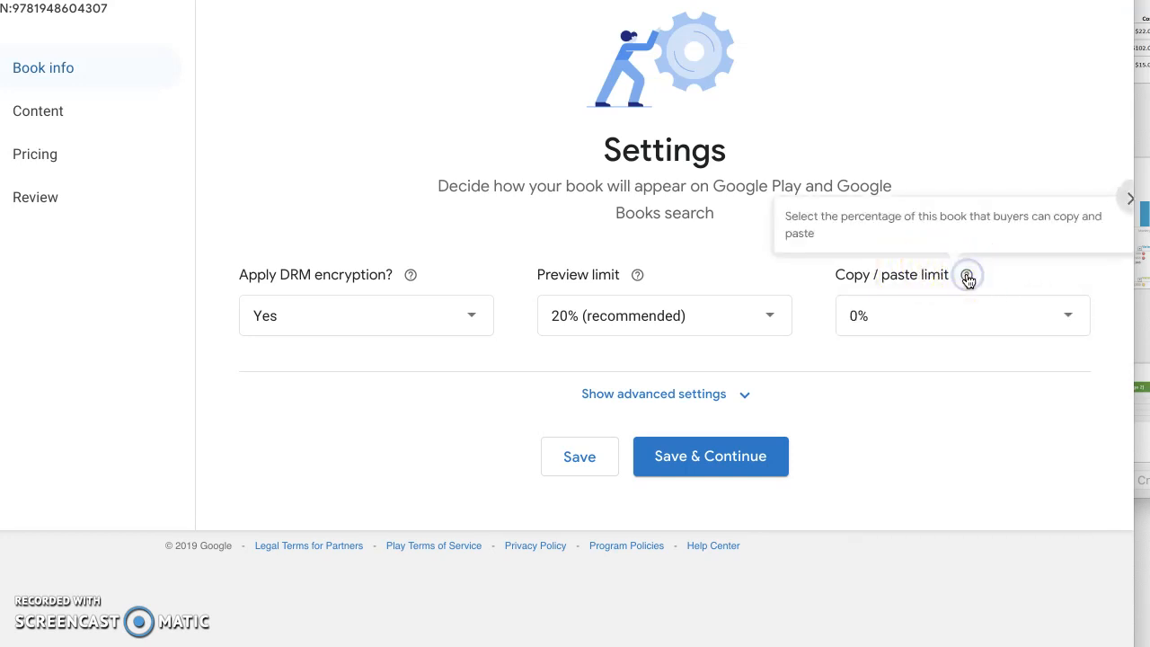
pyautogui.click(960, 315)
pyautogui.click(906, 326)
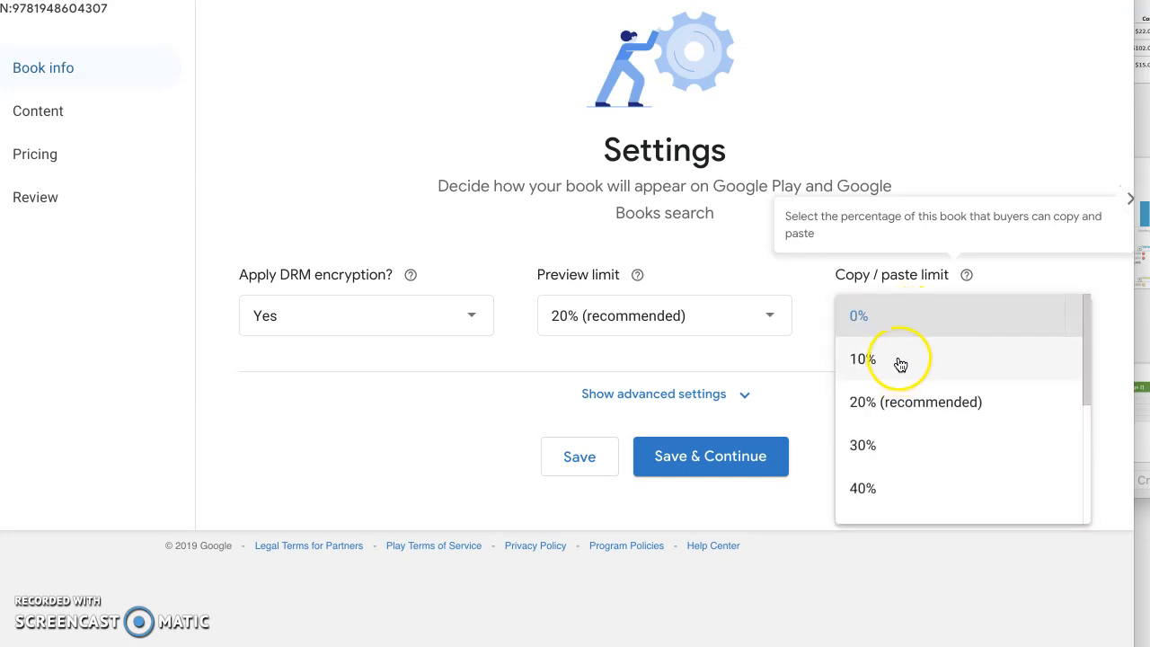
pyautogui.click(900, 360)
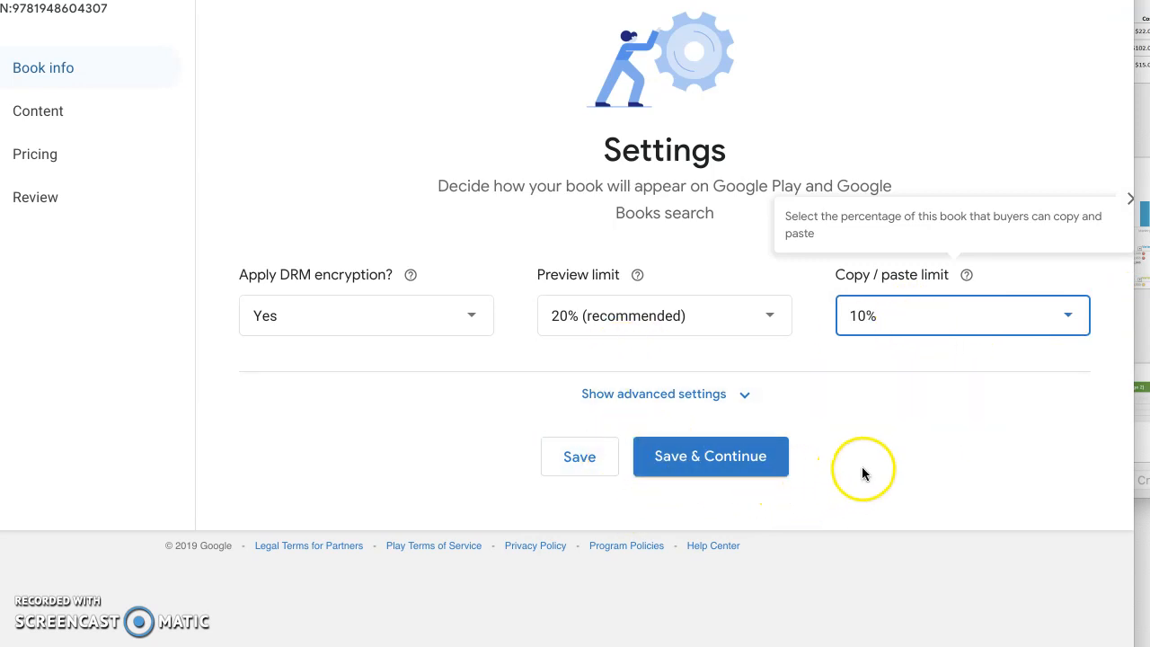
# Set the copy / paste limit to 0%, then save the settings and continue to the content and cover.
pyautogui.click(949, 319)
pyautogui.click(913, 277)
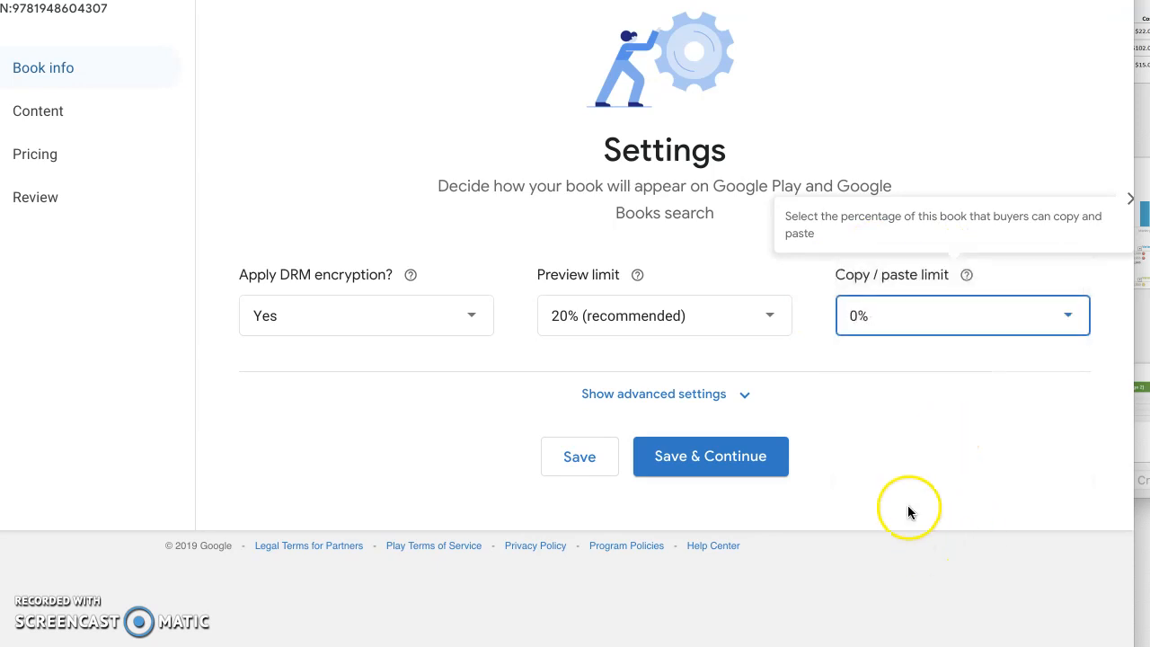
pyautogui.click(704, 467)
pyautogui.click(704, 460)
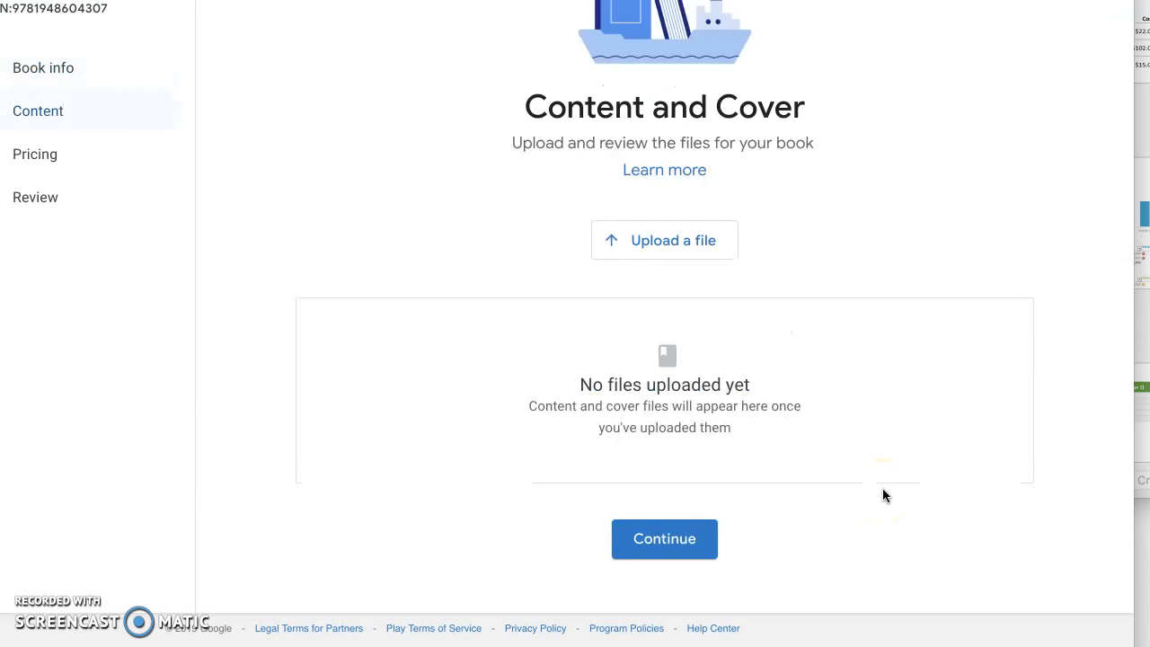
# Upload the cover SS_6x9_ebook.jpg and the content file The Other F-Word (eBook).epub, then check the listed files.
pyautogui.click(680, 243)
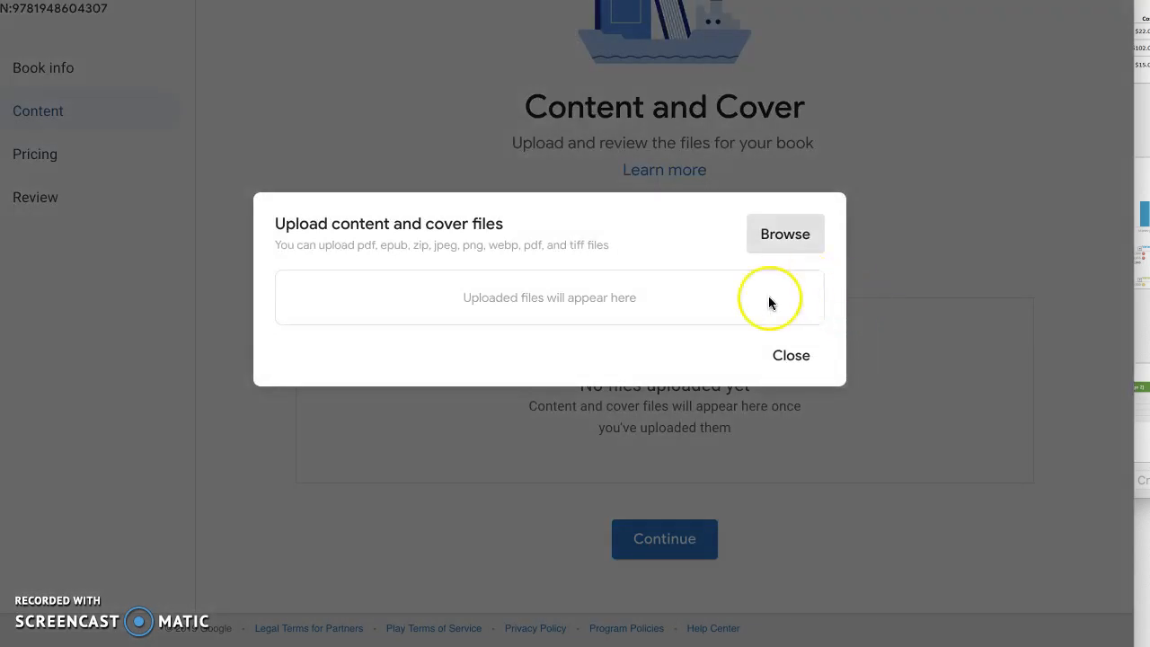
pyautogui.click(798, 238)
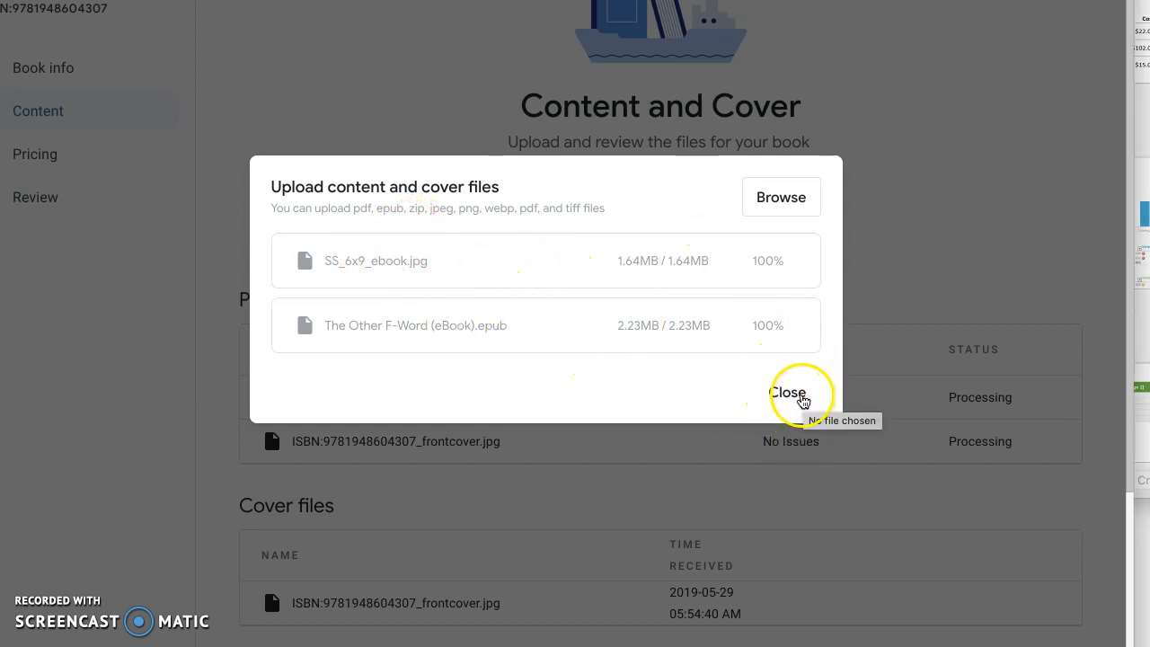
pyautogui.click(790, 399)
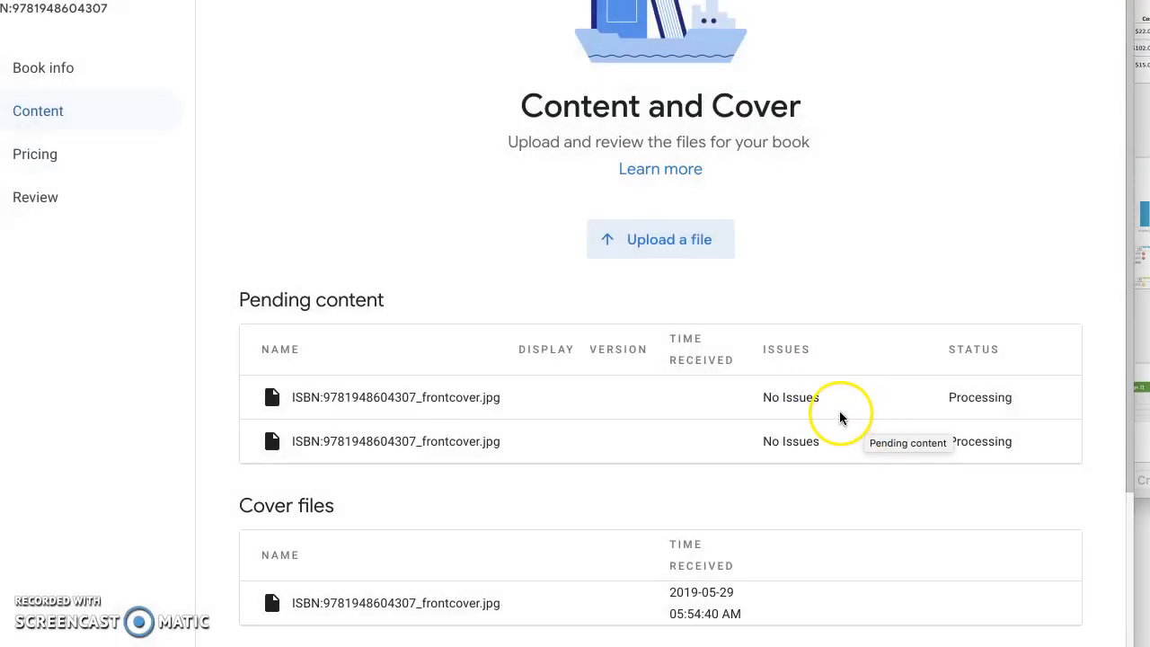
pyautogui.scroll(-2, 840, 413)
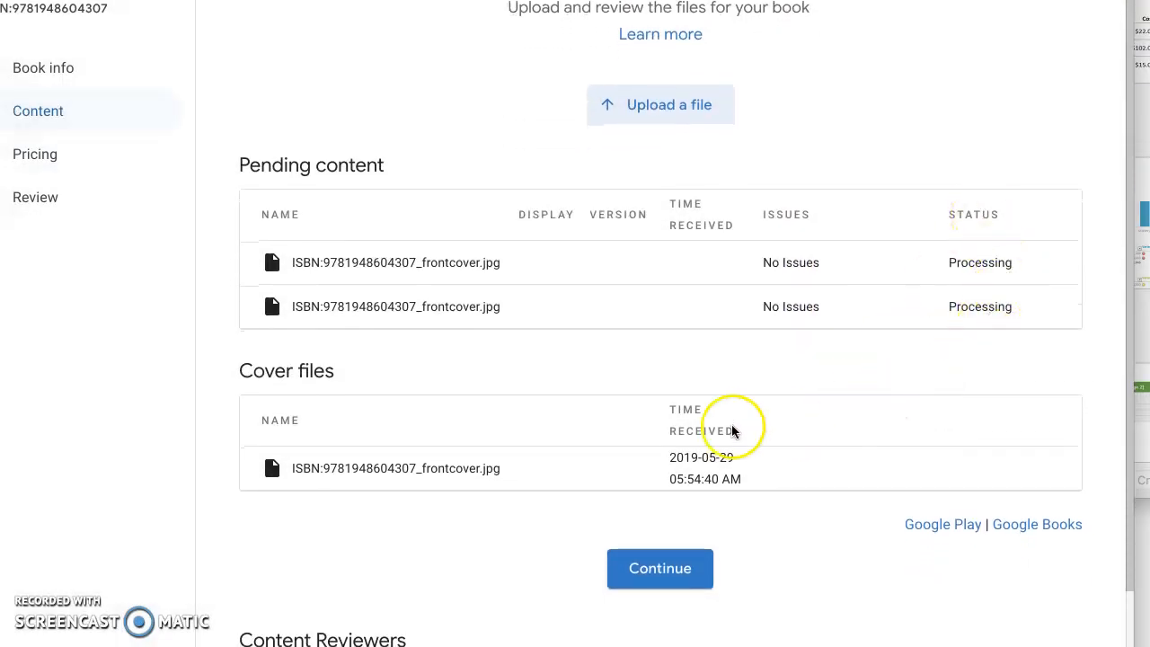
pyautogui.scroll(-2, 521, 420)
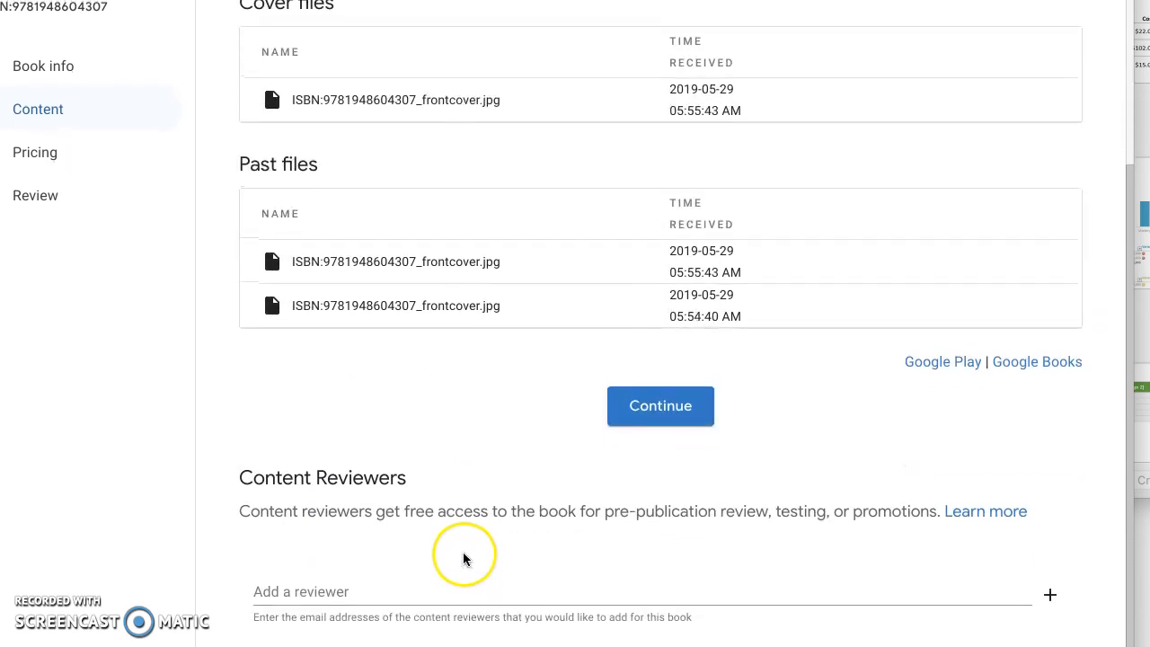
# Look up the people who wrote editorial reviews on the book's Amazon page as examples of content reviewers, then return to the book's content page.
pyautogui.click(324, 594)
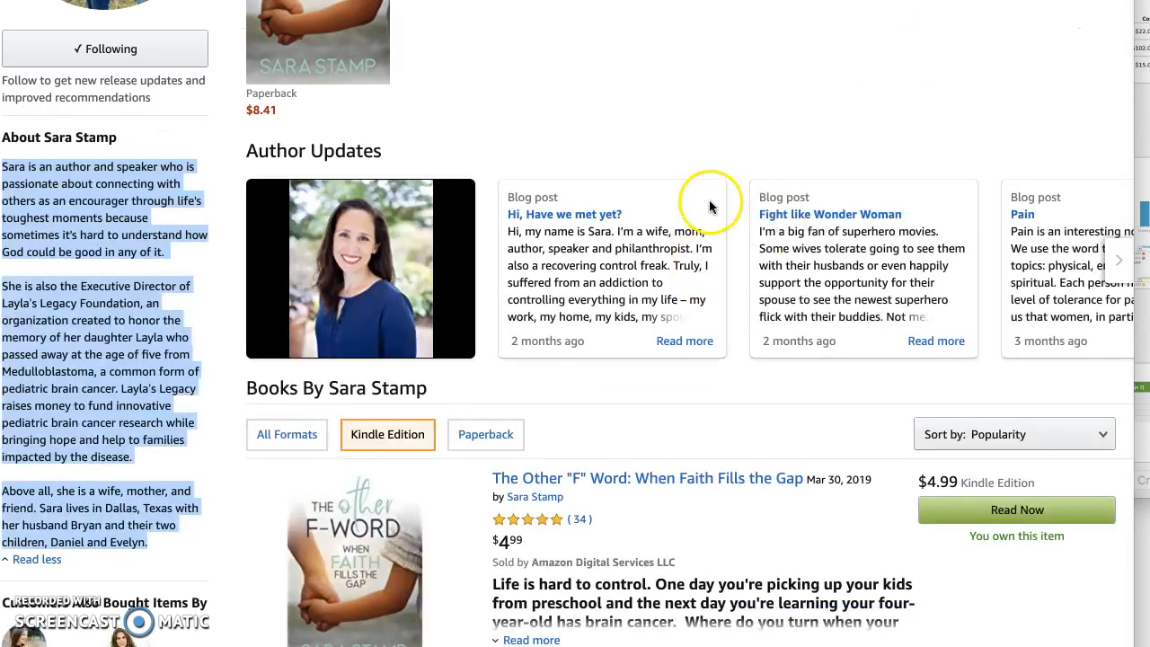
pyautogui.hotkey('ctrl', '+')
pyautogui.hotkey('ctrl', '+')
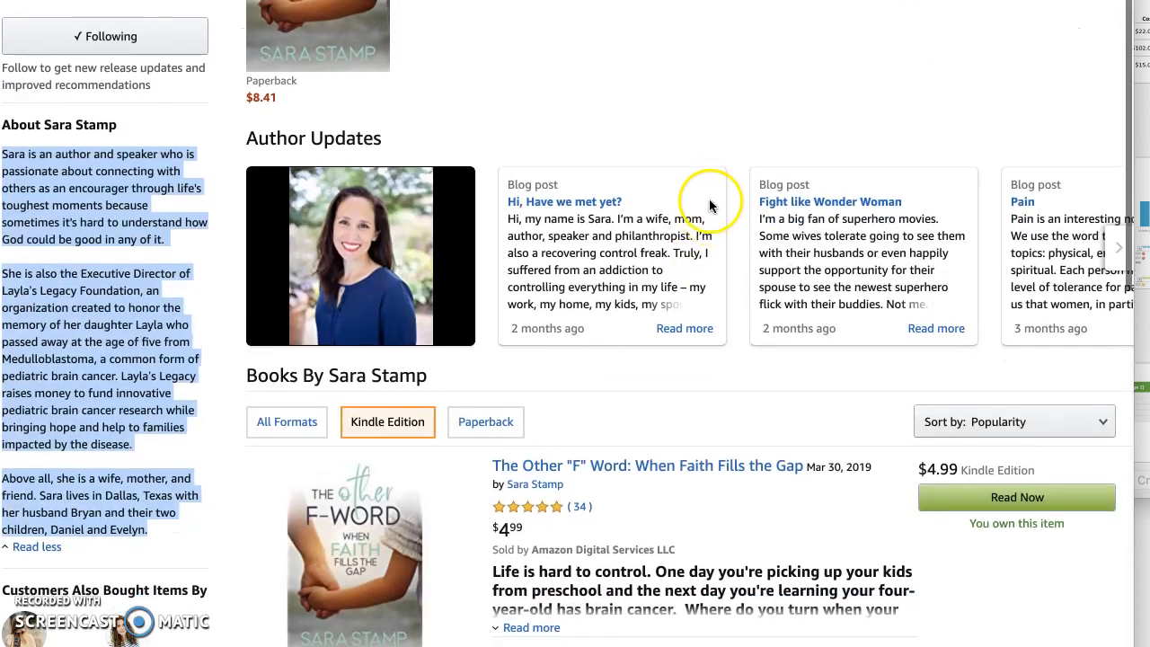
pyautogui.scroll(-1, 710, 204)
pyautogui.click(270, 252)
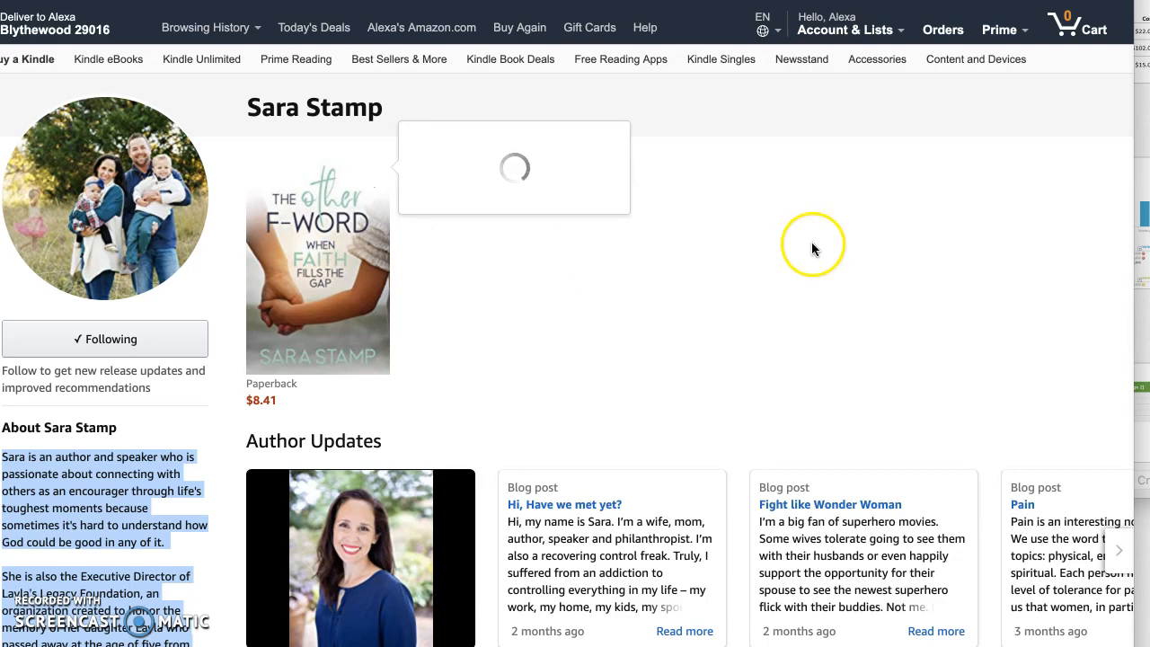
pyautogui.scroll(-12, 683, 277)
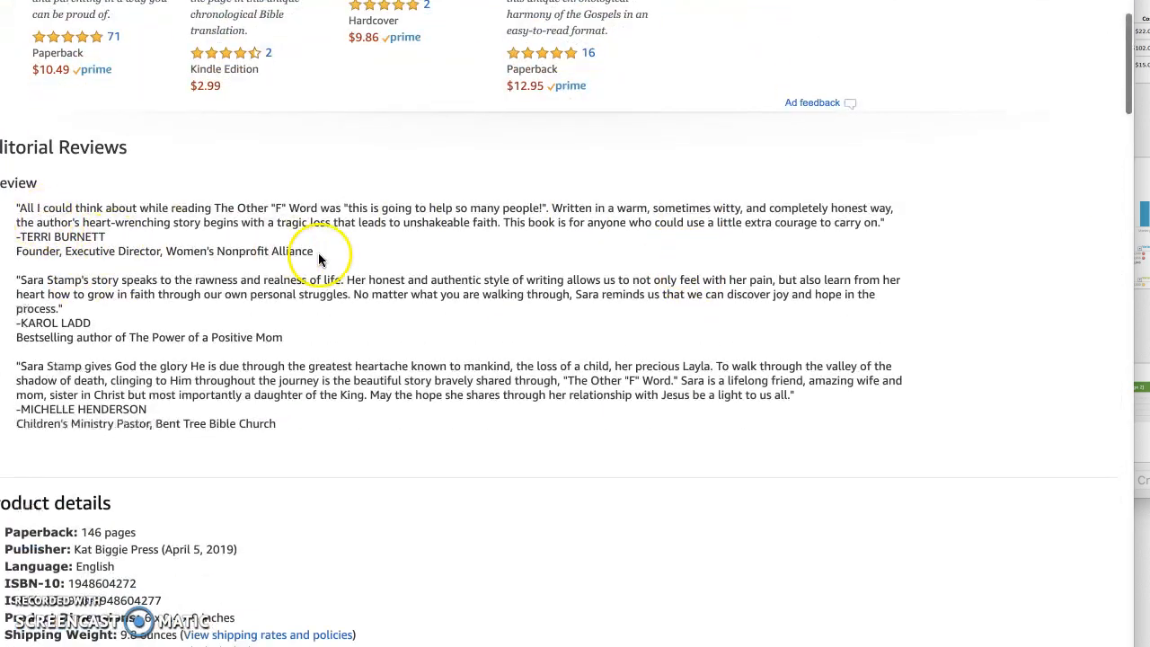
pyautogui.moveTo(19, 236); pyautogui.dragTo(320, 259)
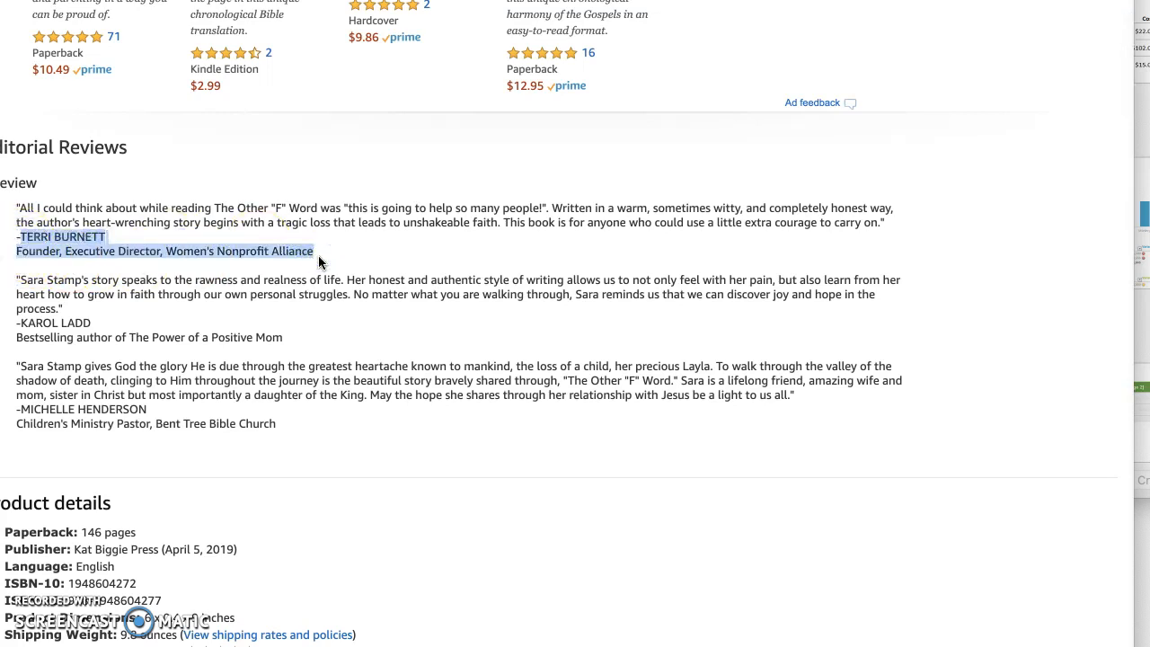
pyautogui.press('super+Tab')
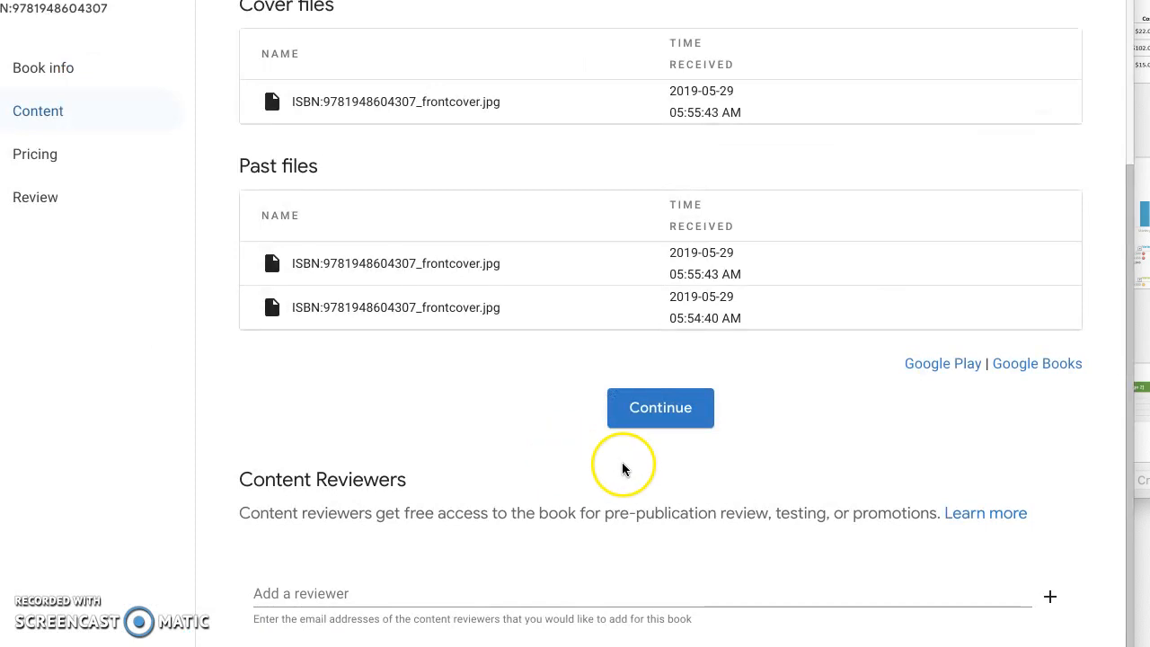
# Continue to the pricing without adding a content reviewer and set the WORLD price to USD 4.99.
pyautogui.scroll(1, 842, 459)
pyautogui.scroll(-1, 449, 547)
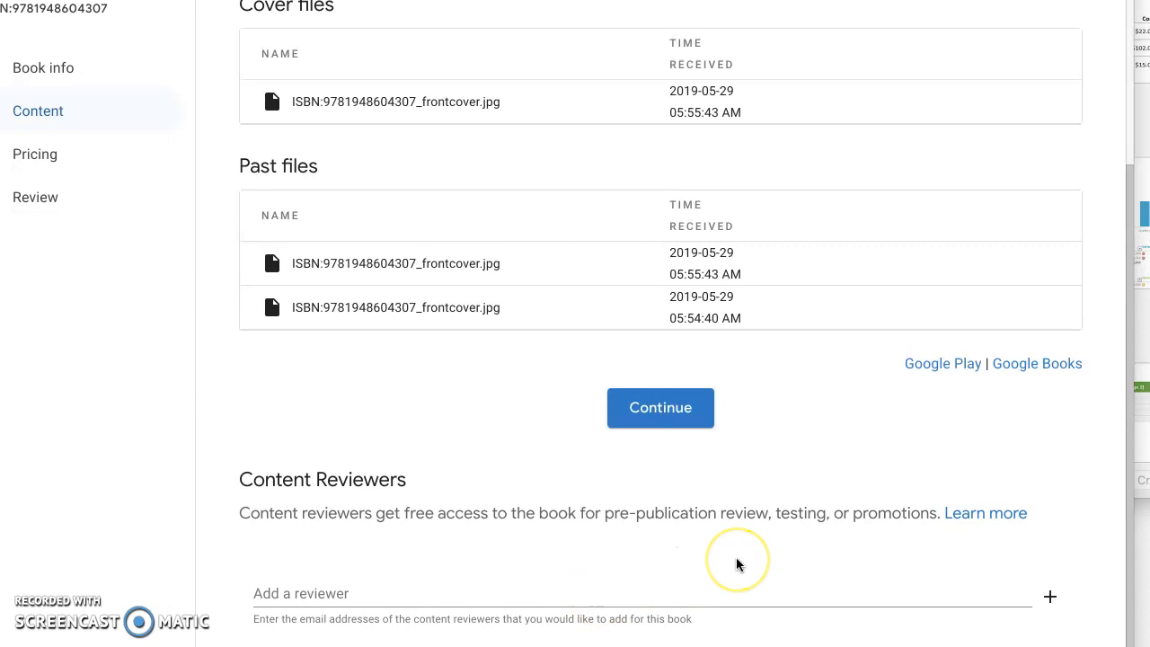
pyautogui.click(666, 417)
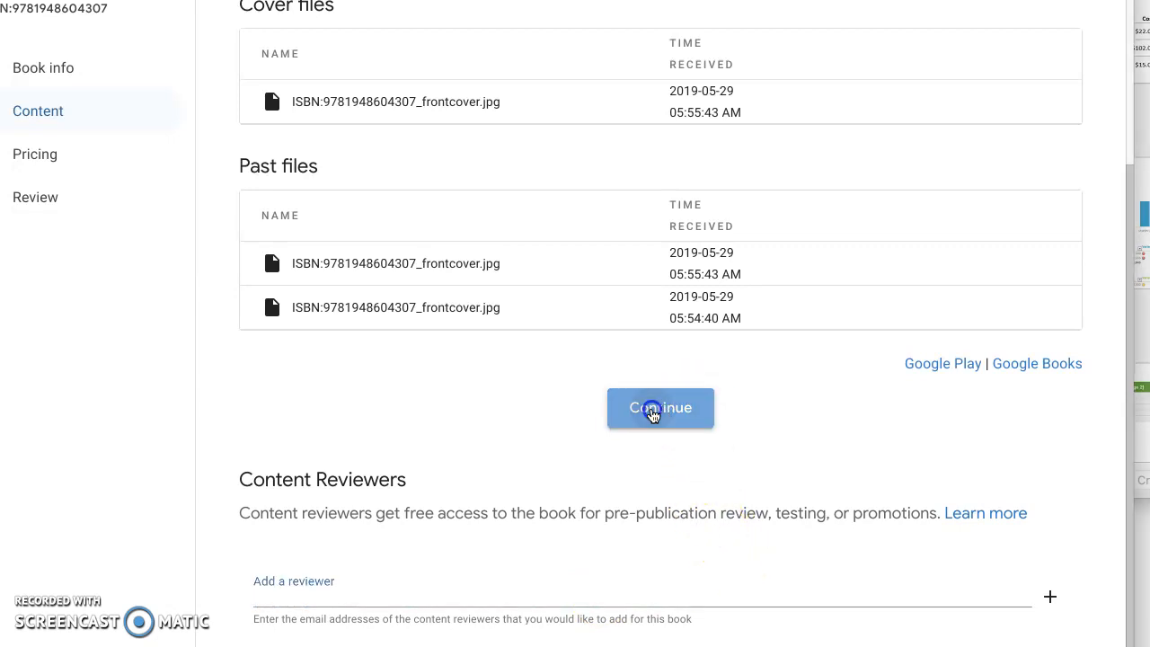
pyautogui.click(485, 241)
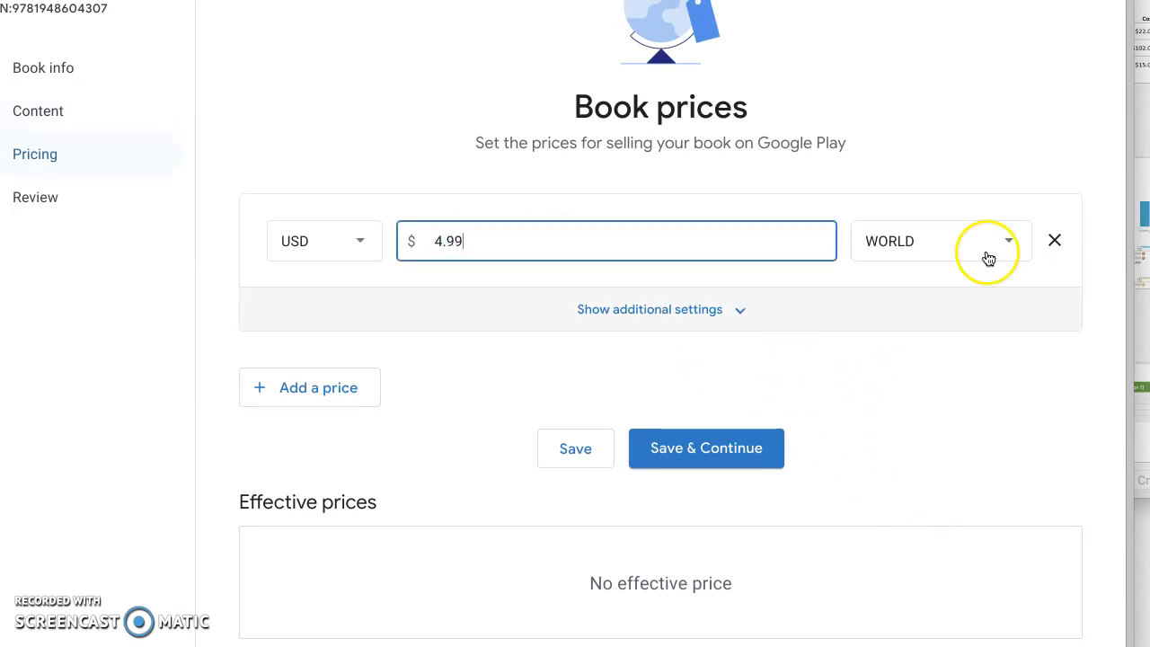
# Mark tax as not included in the book price, then save and continue to the review.
pyautogui.click(674, 309)
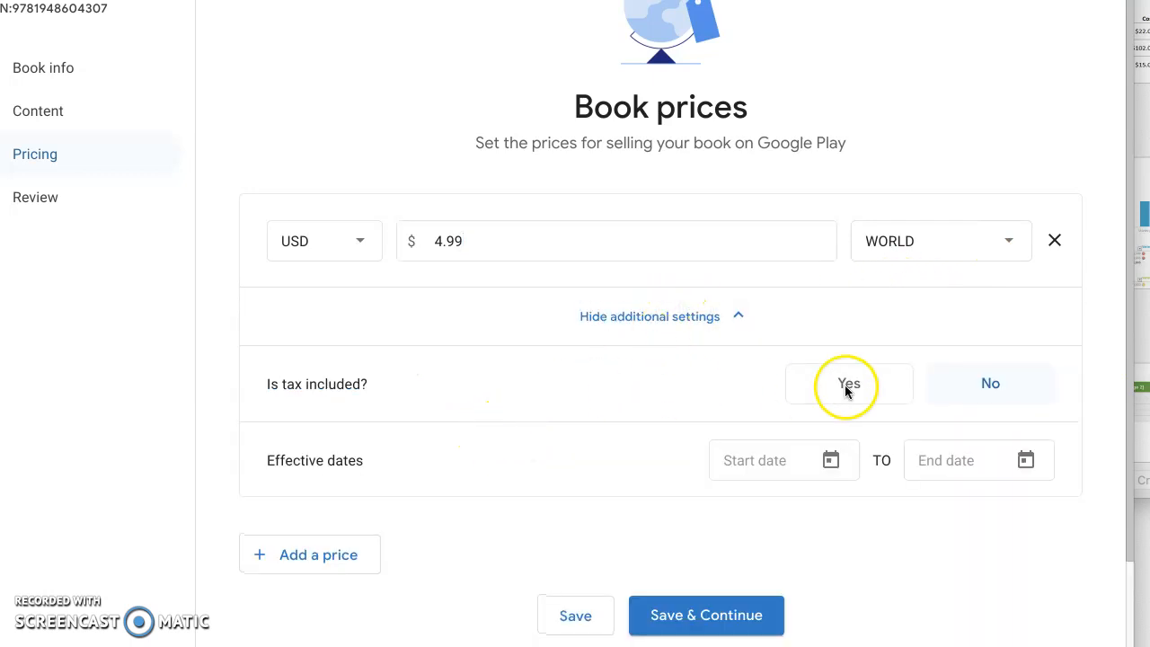
pyautogui.click(1015, 391)
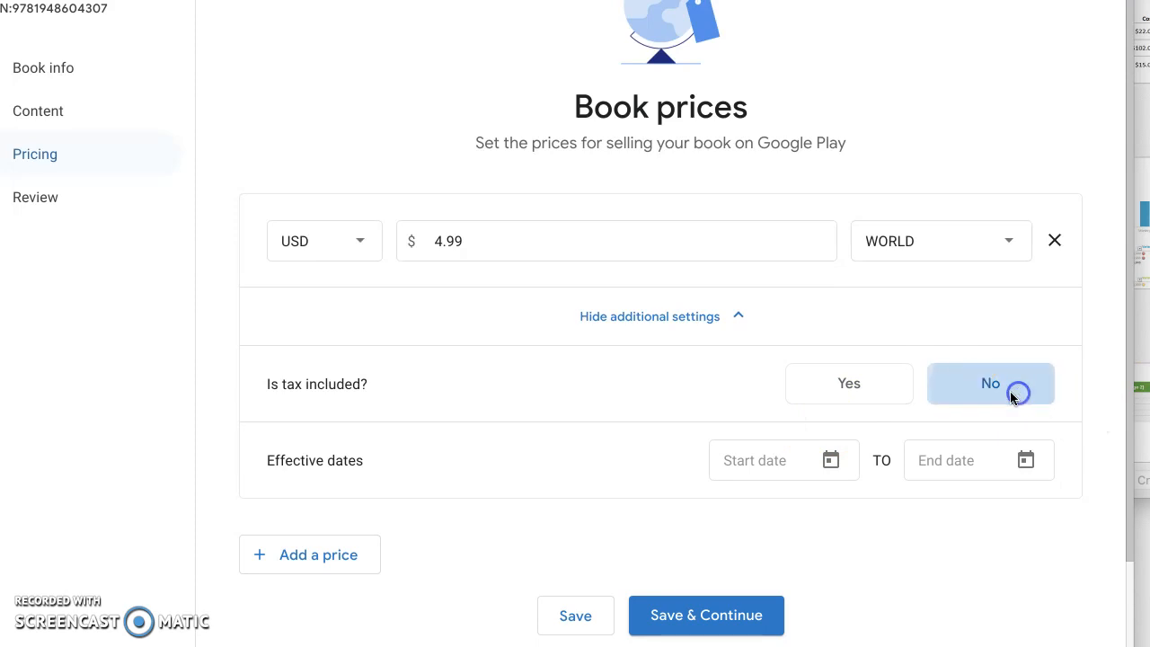
pyautogui.scroll(-2, 796, 513)
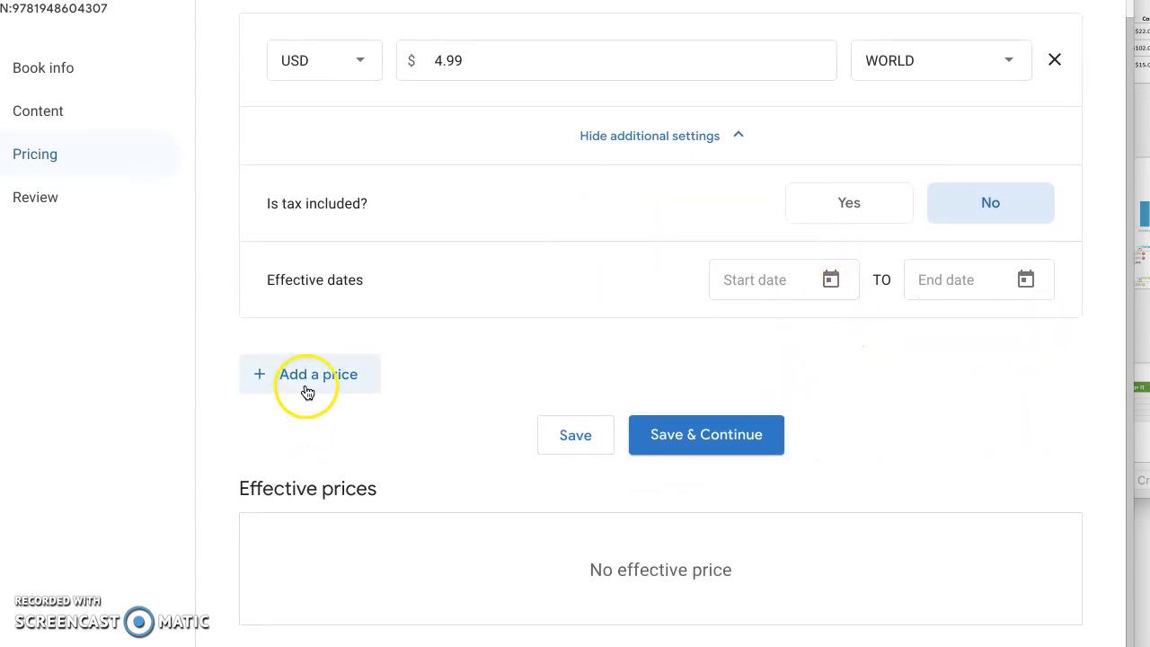
pyautogui.click(708, 441)
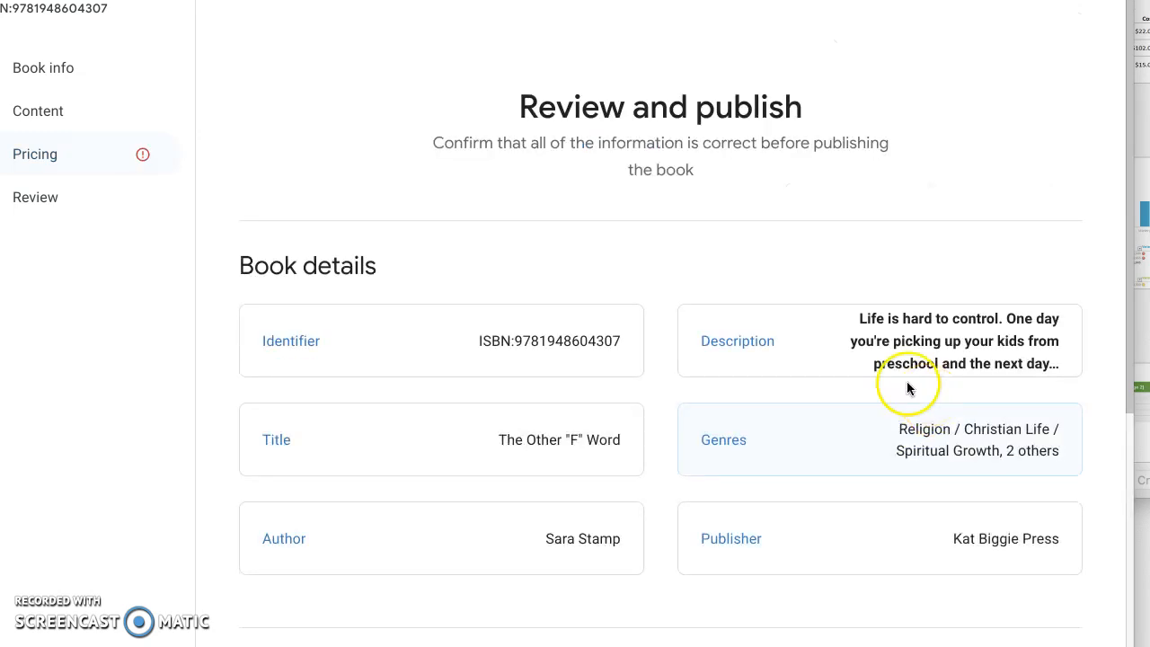
# Review the book details, content, cover and price, then publish the book and finish.
pyautogui.scroll(-3, 532, 287)
pyautogui.scroll(-3, 494, 306)
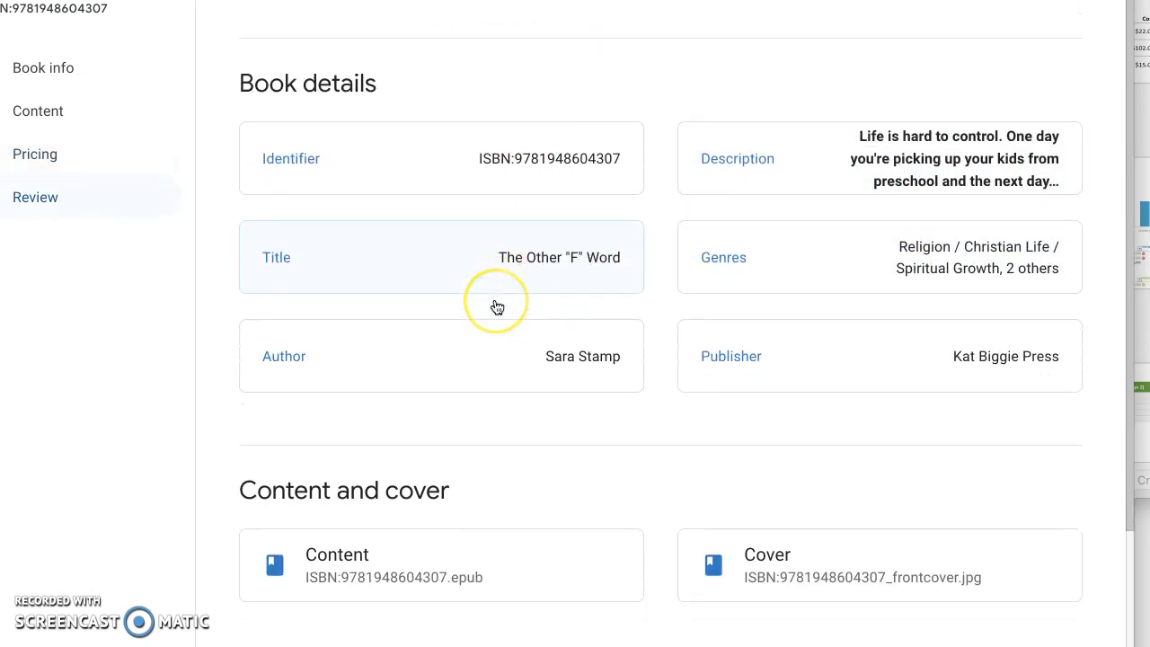
pyautogui.scroll(-1, 494, 305)
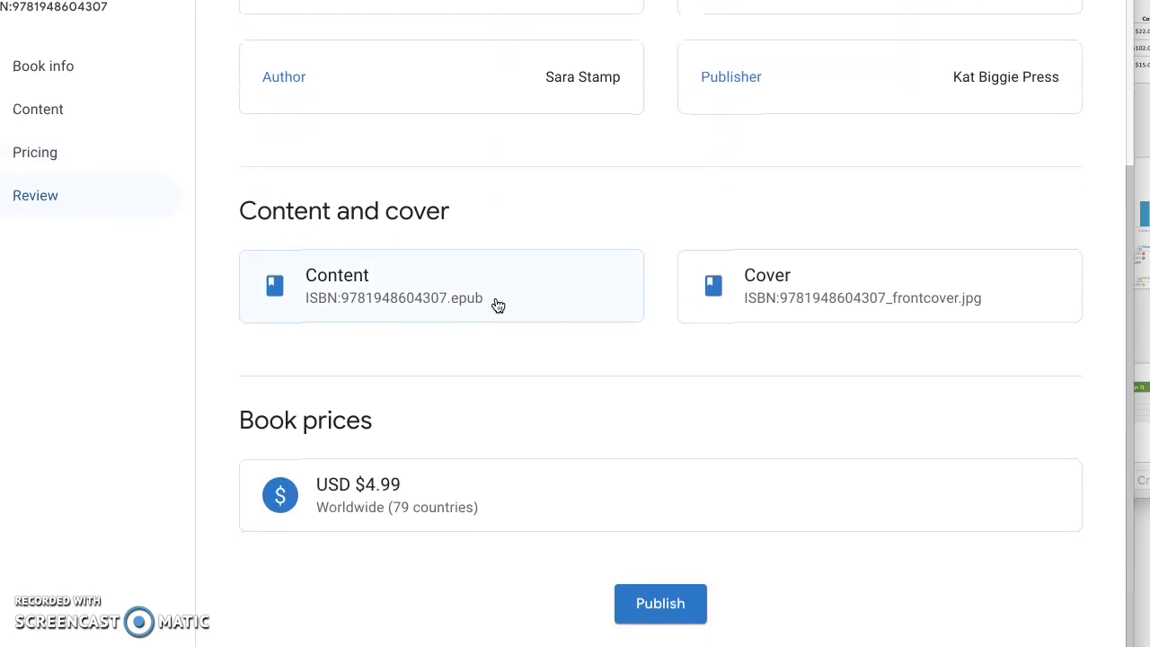
pyautogui.click(656, 605)
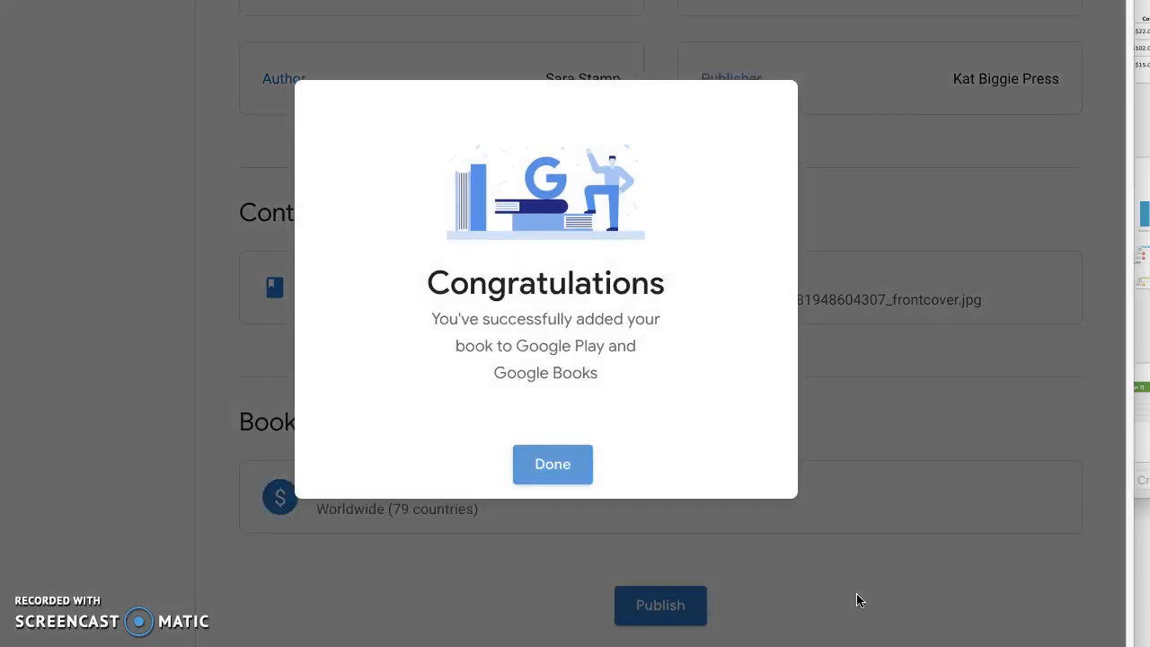
pyautogui.click(550, 471)
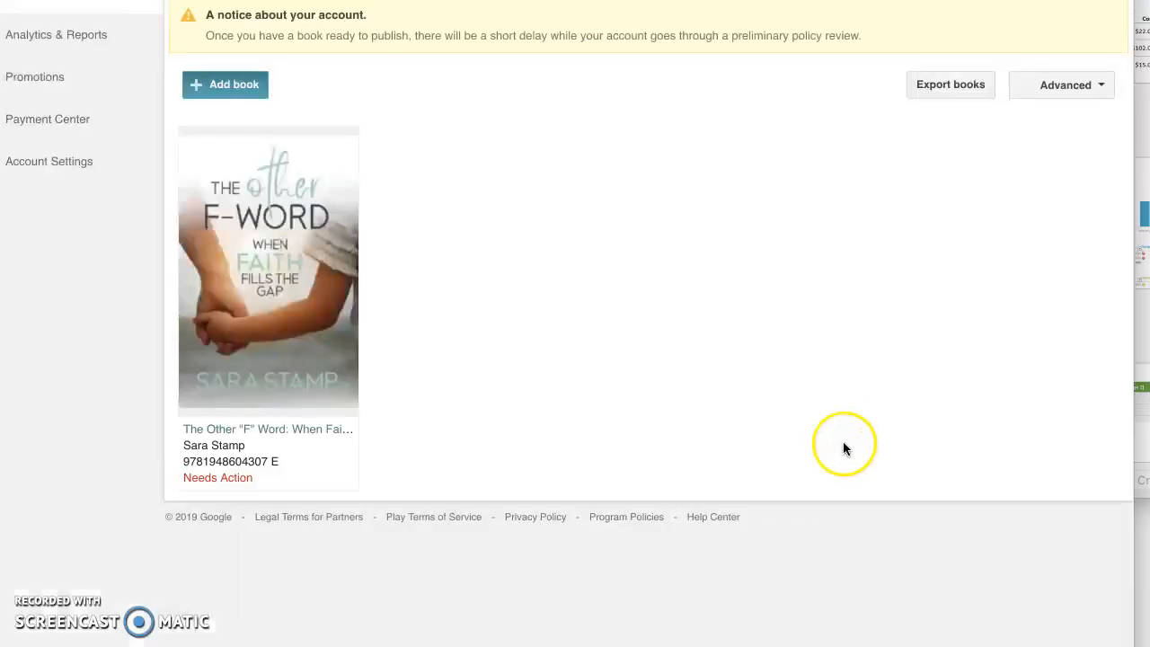
# Open the published book from the catalog and examine its status, details, files and price in the summary.
pyautogui.click(268, 278)
pyautogui.scroll(-1, 459, 364)
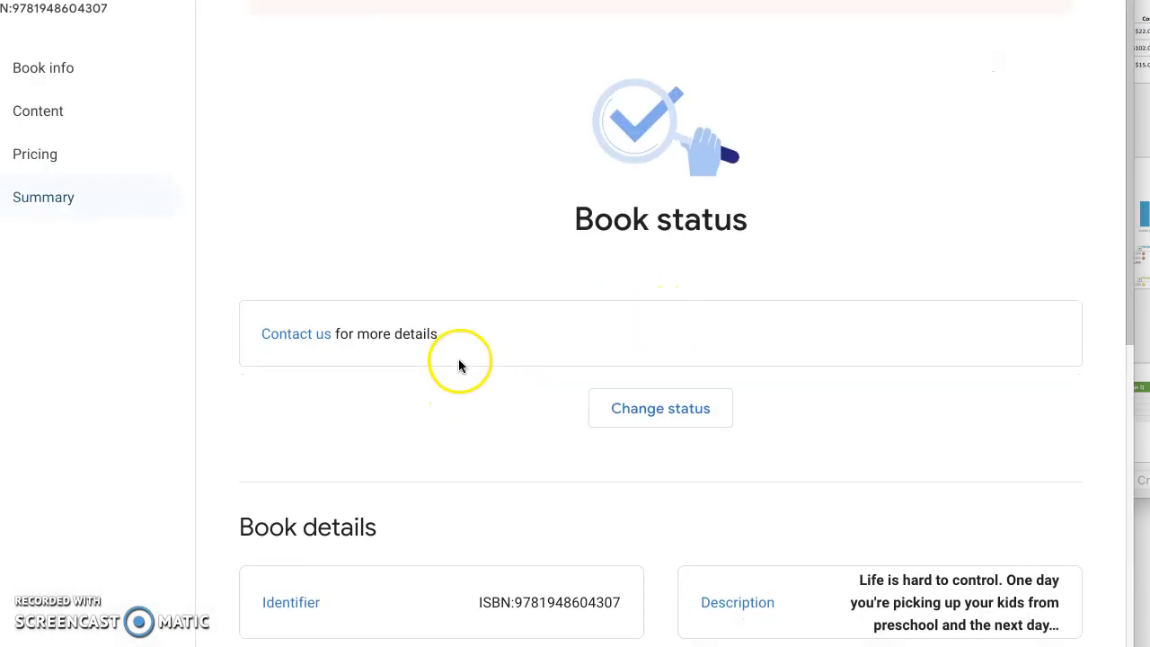
pyautogui.scroll(-7, 458, 364)
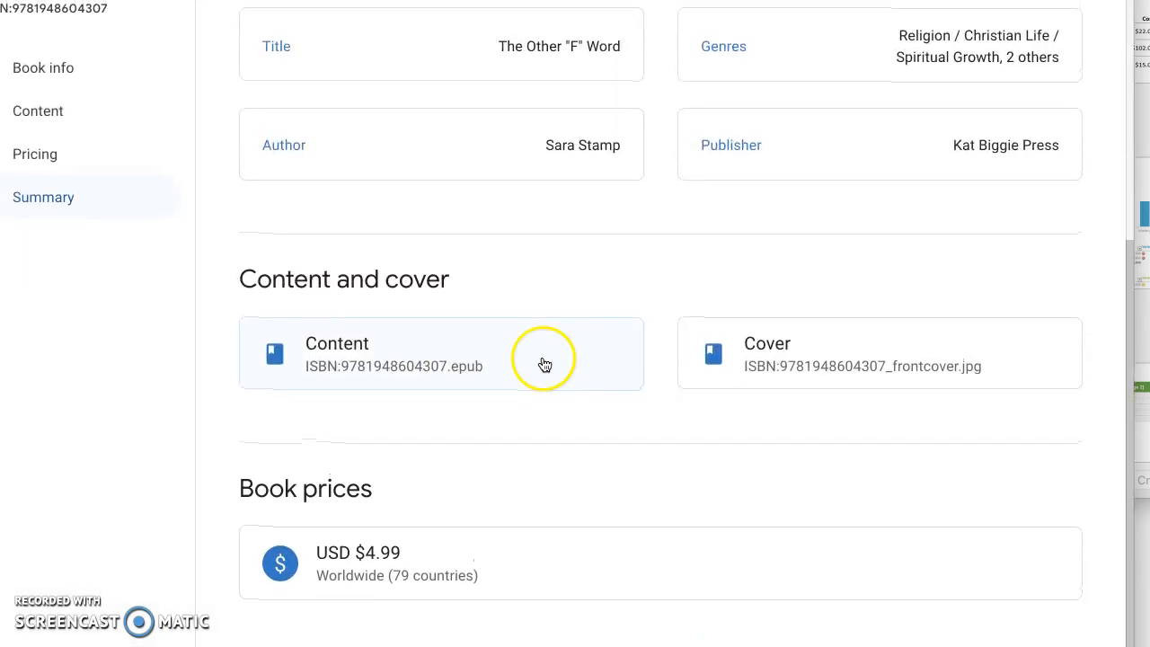
pyautogui.scroll(5, 545, 364)
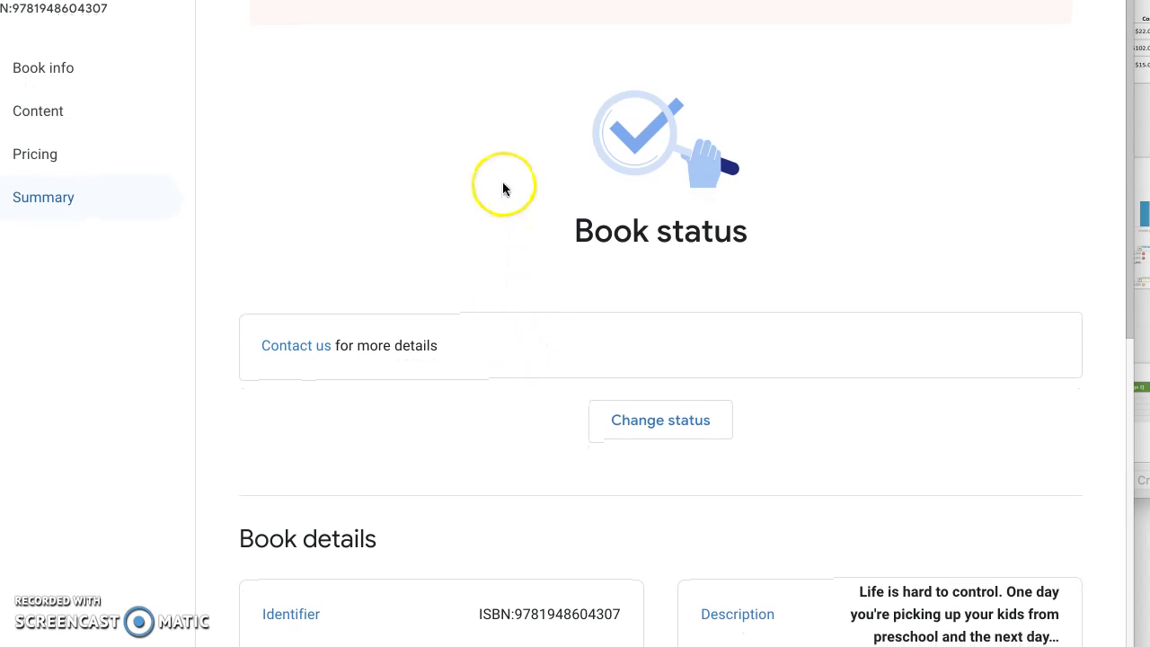
pyautogui.scroll(-3, 508, 199)
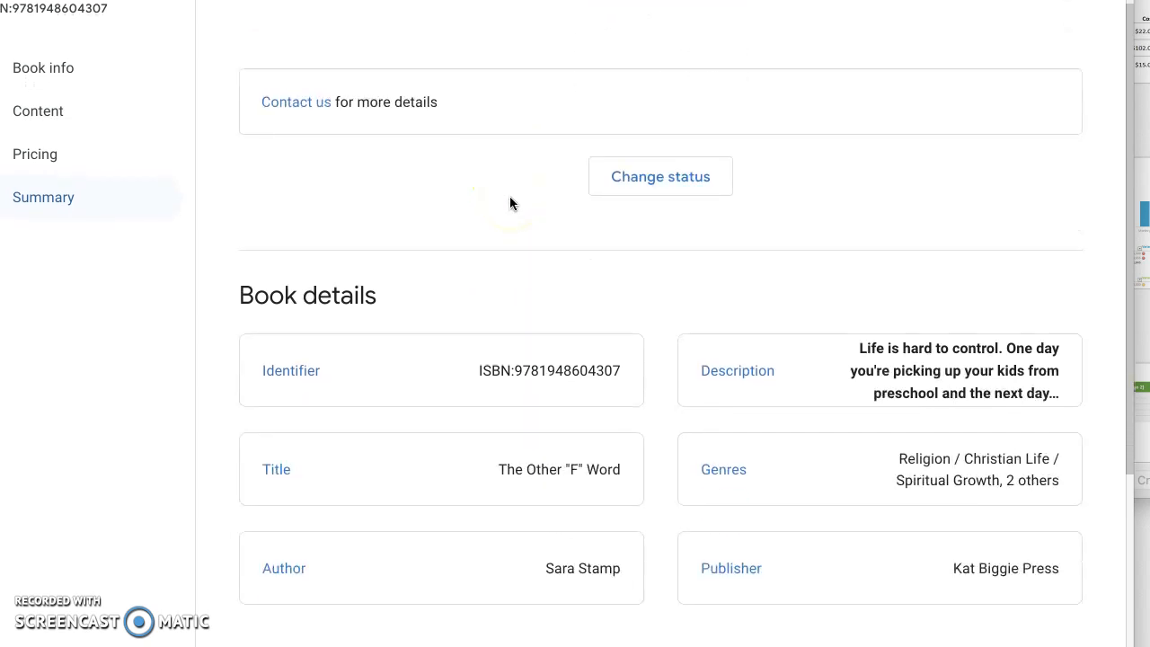
pyautogui.scroll(-5, 510, 204)
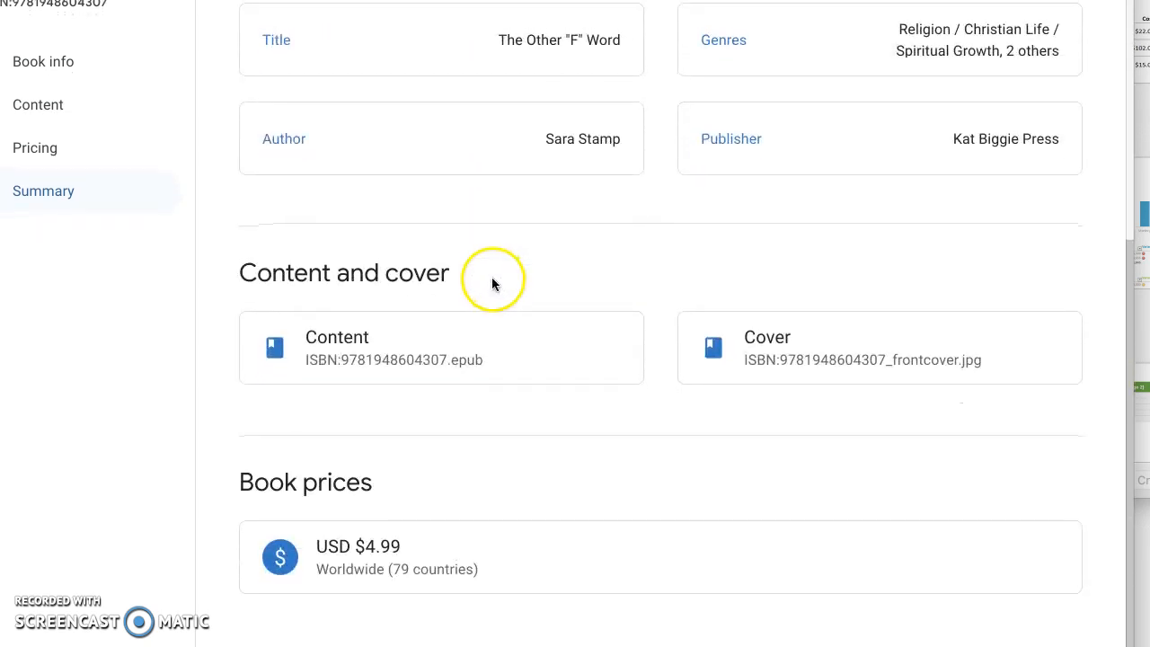
pyautogui.scroll(5, 493, 284)
# Look through the published book's info, content and pricing pages and return to its summary.
pyautogui.click(27, 71)
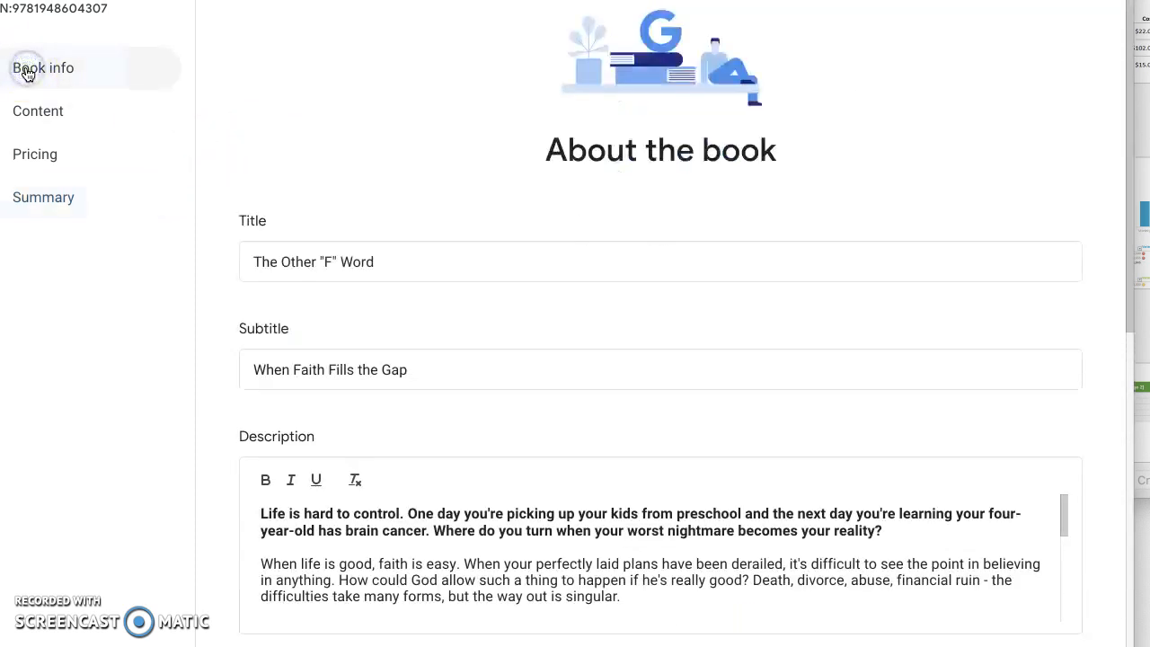
pyautogui.click(41, 117)
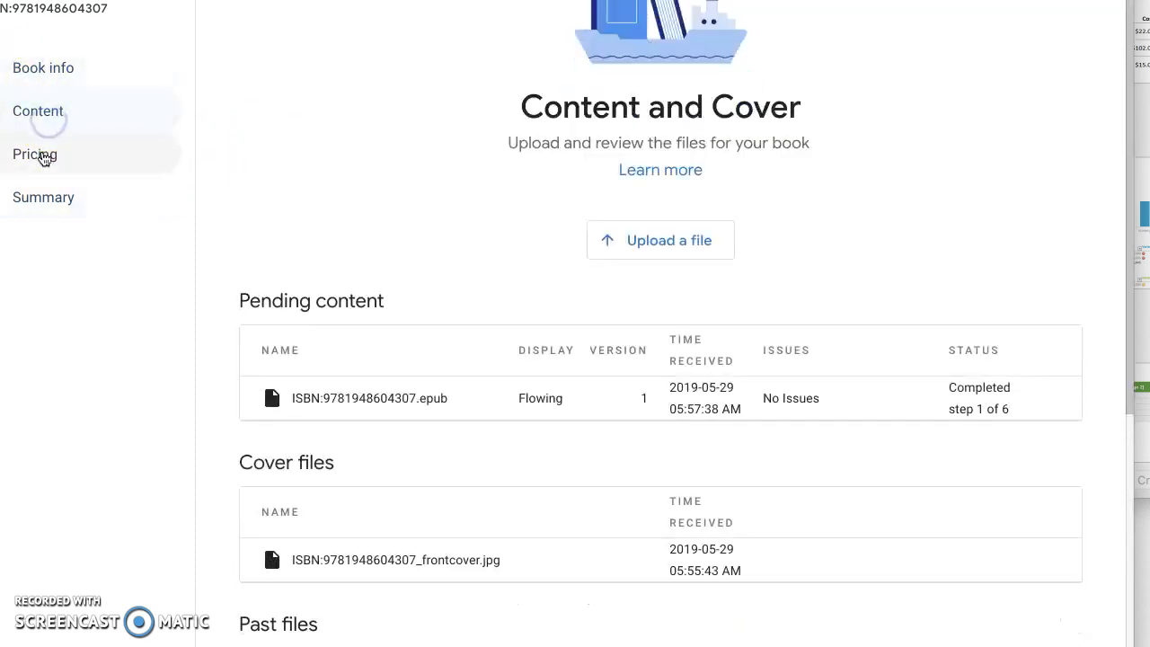
pyautogui.click(43, 158)
pyautogui.click(45, 194)
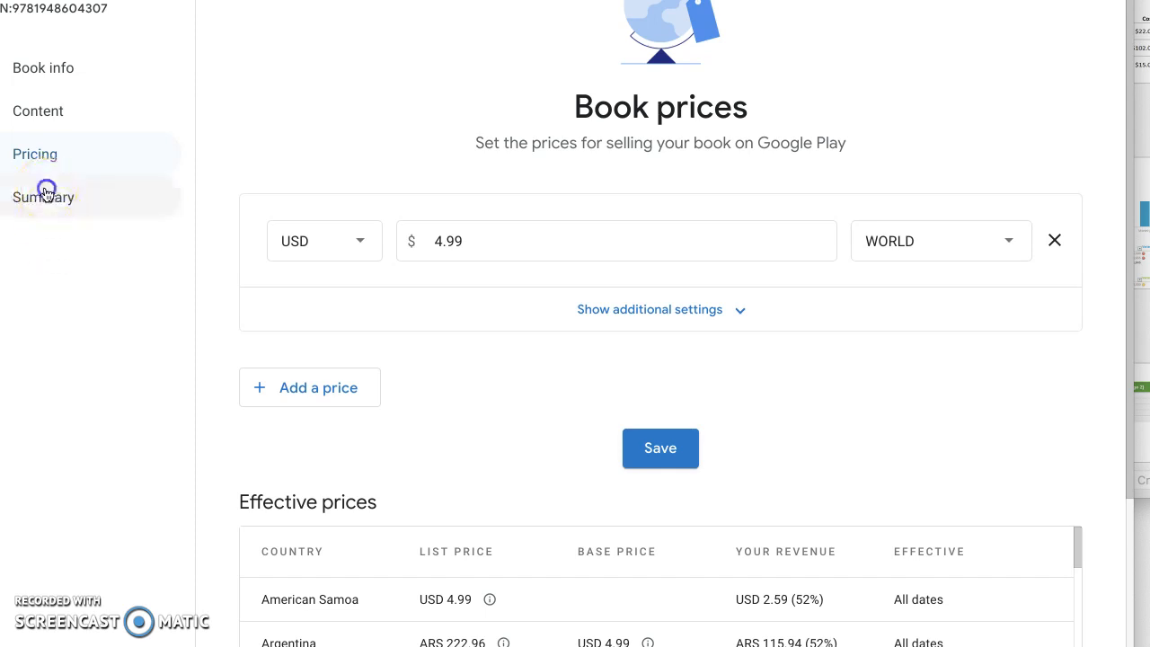